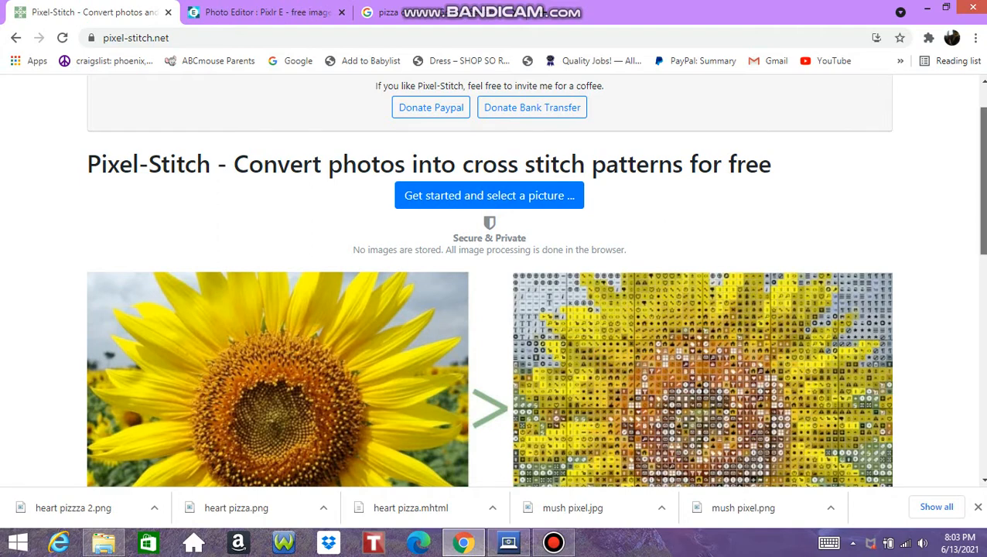
# Step: Load the heart pizza picture from the Downloads folder into the cross stitch pattern converter
pyautogui.moveTo(985, 133); pyautogui.dragTo(985, 118)
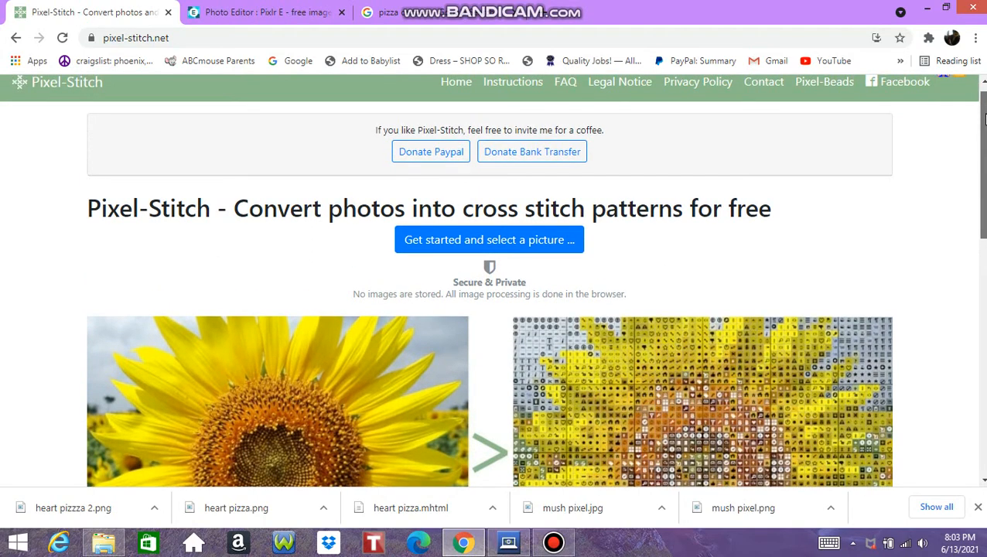
pyautogui.click(490, 240)
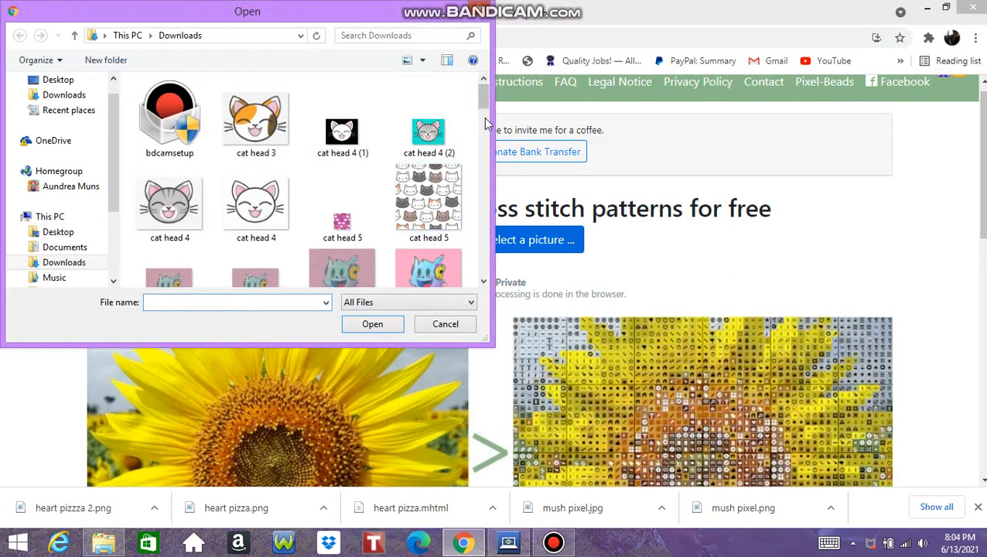
pyautogui.scroll(-1, 486, 117)
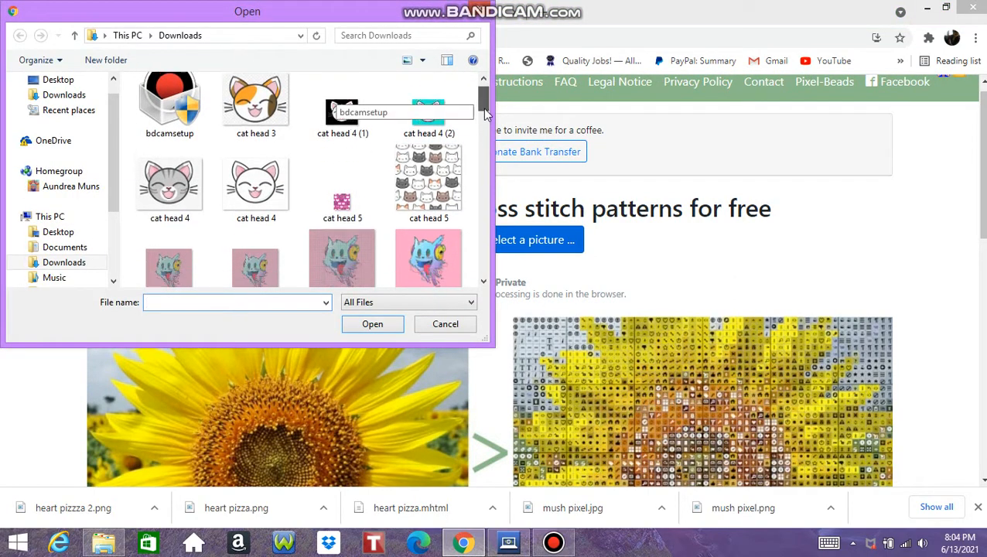
pyautogui.moveTo(486, 117); pyautogui.dragTo(488, 154)
pyautogui.click(346, 162)
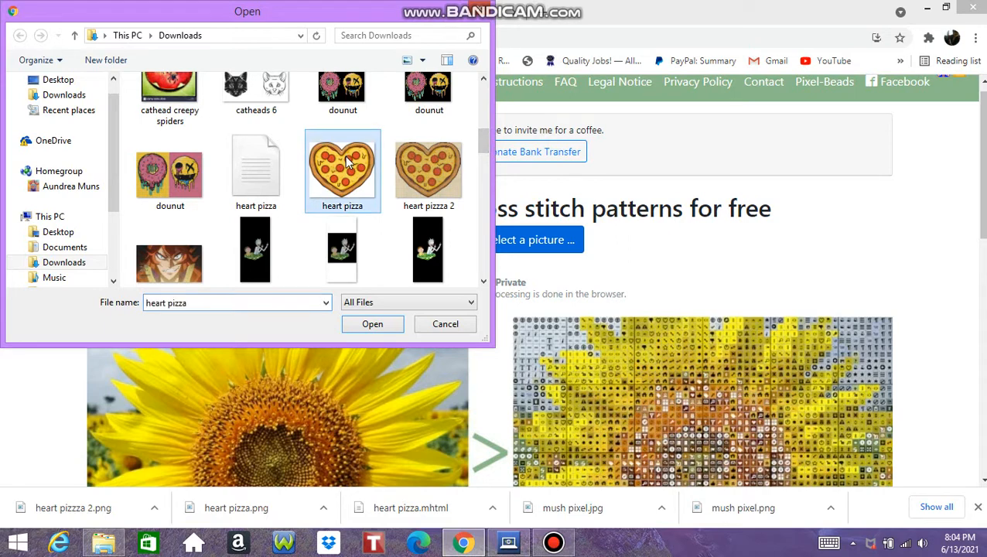
pyautogui.click(377, 325)
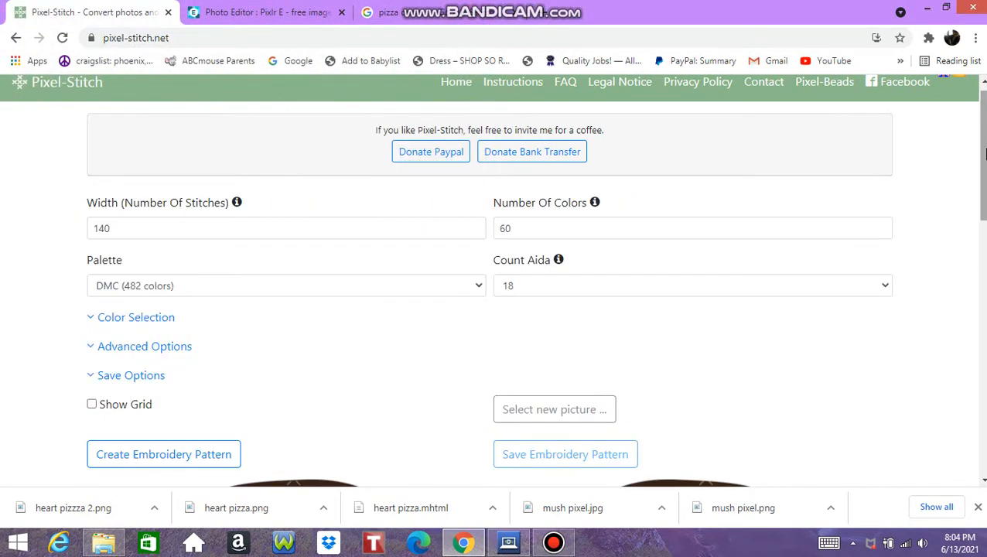
# Step: Create the embroidery pattern with a width of 127 stitches and the grid shown
pyautogui.moveTo(983, 153); pyautogui.dragTo(948, 152)
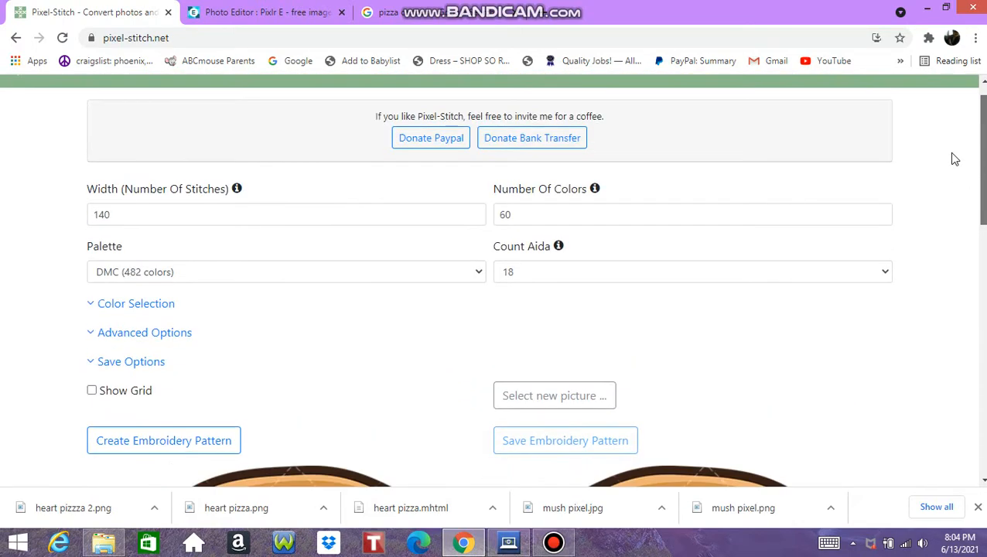
pyautogui.click(427, 137)
pyautogui.click(324, 218)
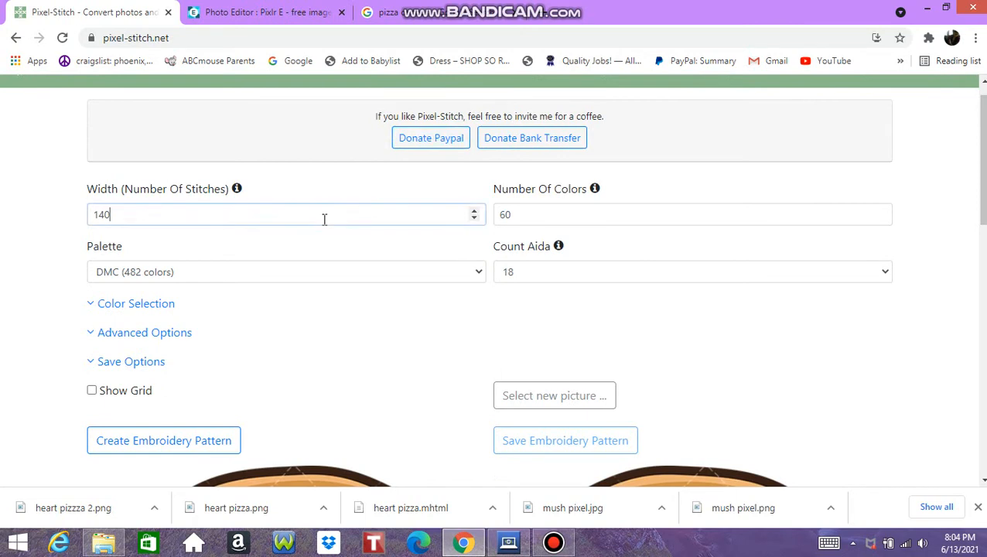
pyautogui.press('BackSpace')
pyautogui.press('BackSpace')
pyautogui.write('27')
pyautogui.click(180, 443)
pyautogui.click(91, 390)
pyautogui.click(145, 441)
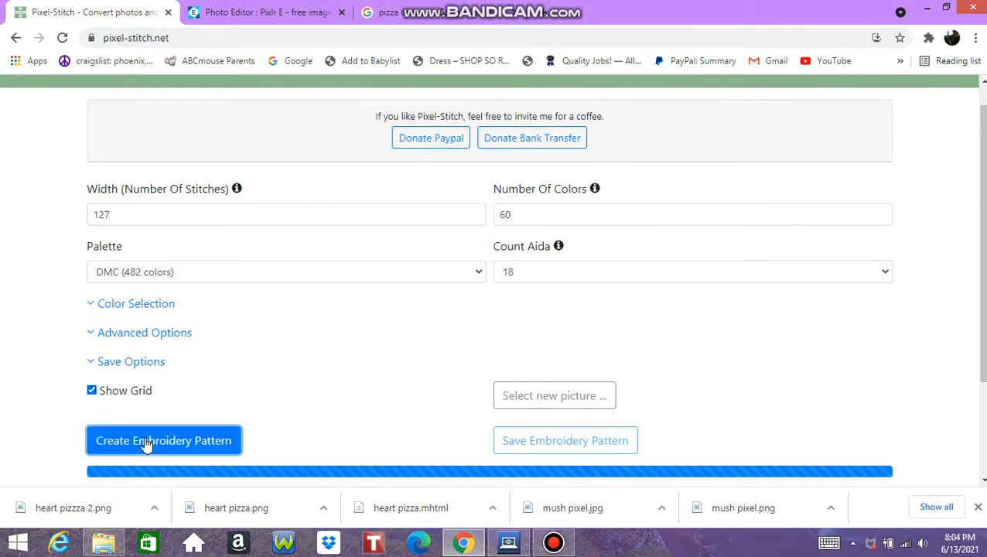
# Step: Save the generated pizza pattern image as a PNG named "heart pizza 2" in the Downloads folder
pyautogui.scroll(-12, 495, 278)
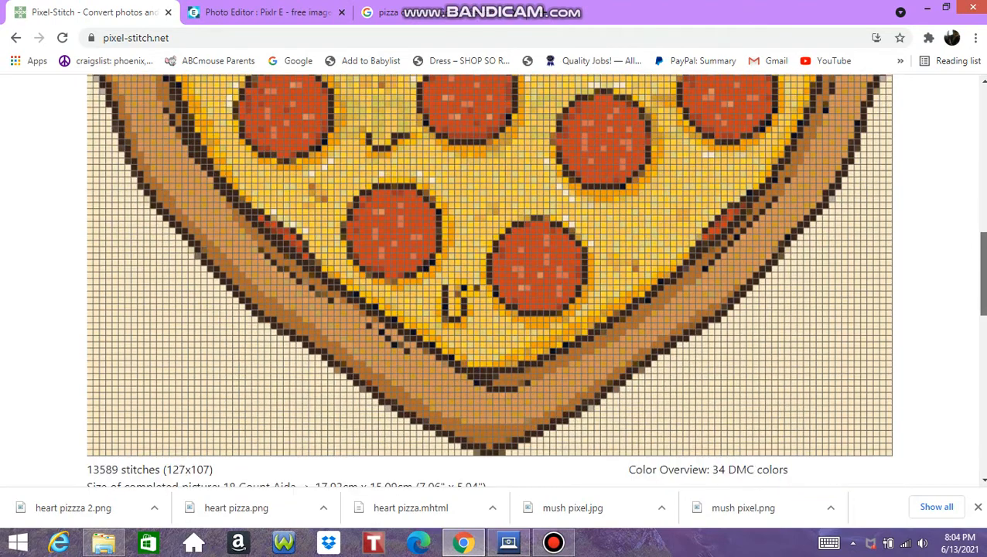
pyautogui.scroll(4, 495, 279)
pyautogui.moveTo(982, 239)
pyautogui.mouseDown()
pyautogui.moveTo(982, 174)
pyautogui.moveTo(982, 310)
pyautogui.moveTo(983, 221)
pyautogui.mouseUp()
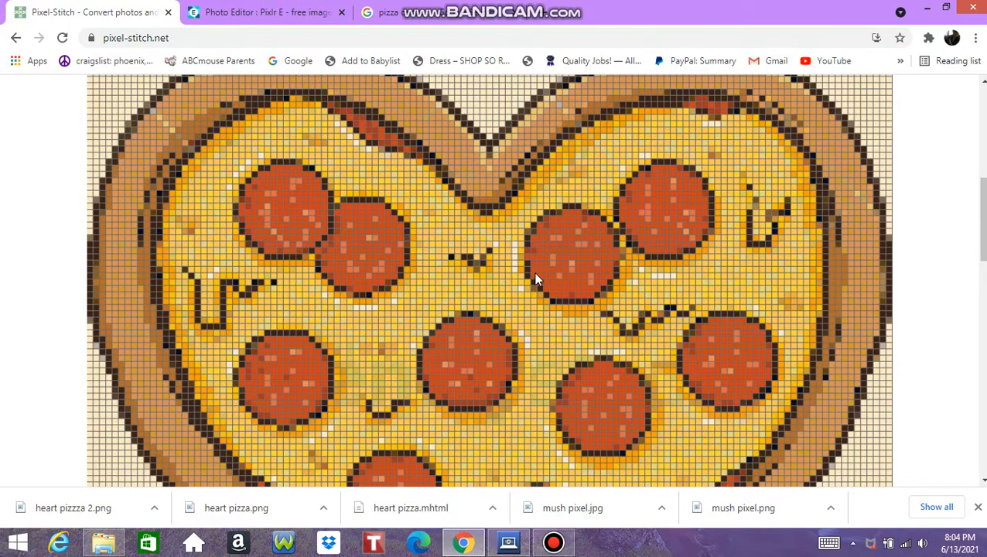
pyautogui.moveTo(983, 209); pyautogui.dragTo(982, 200)
pyautogui.rightClick(637, 247)
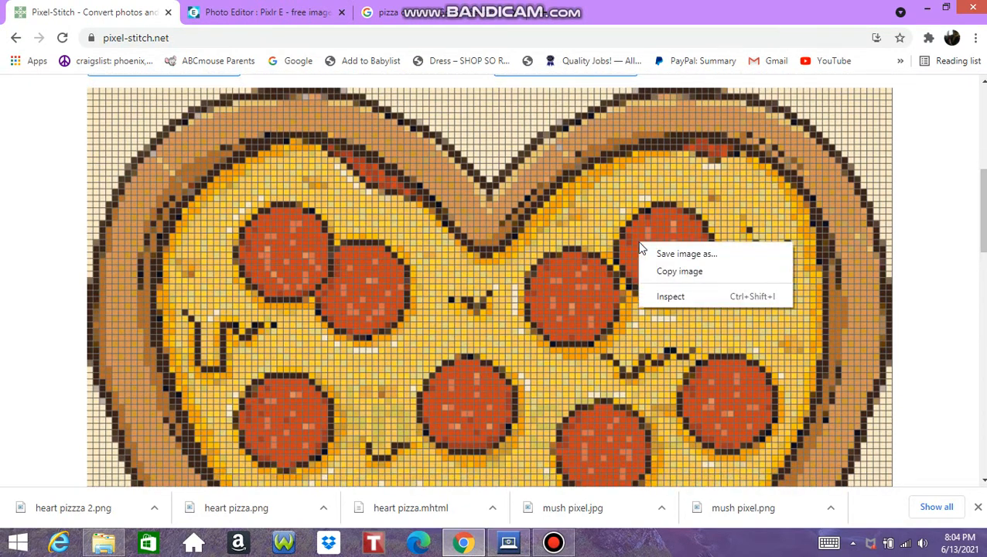
pyautogui.click(661, 253)
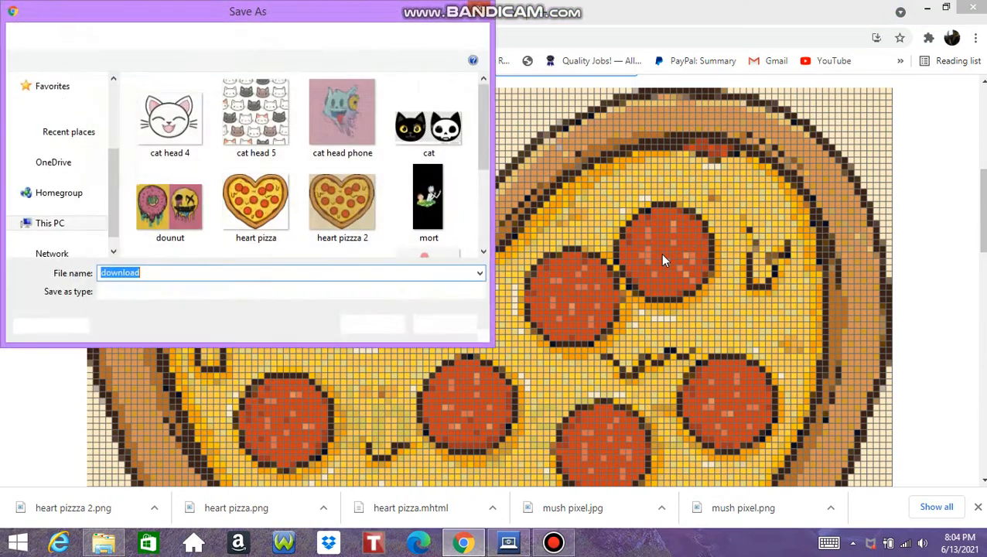
pyautogui.write('hear')
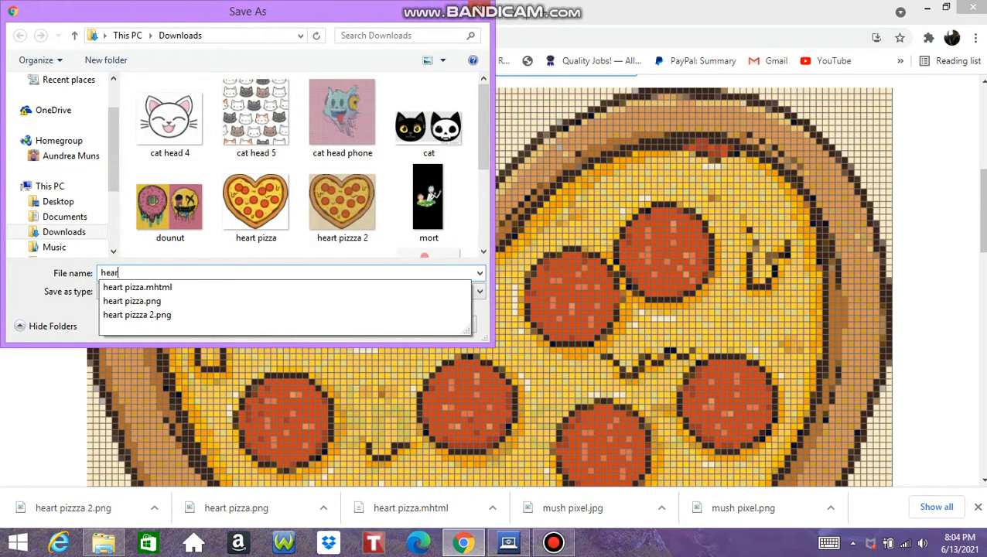
pyautogui.write('t pizza 2')
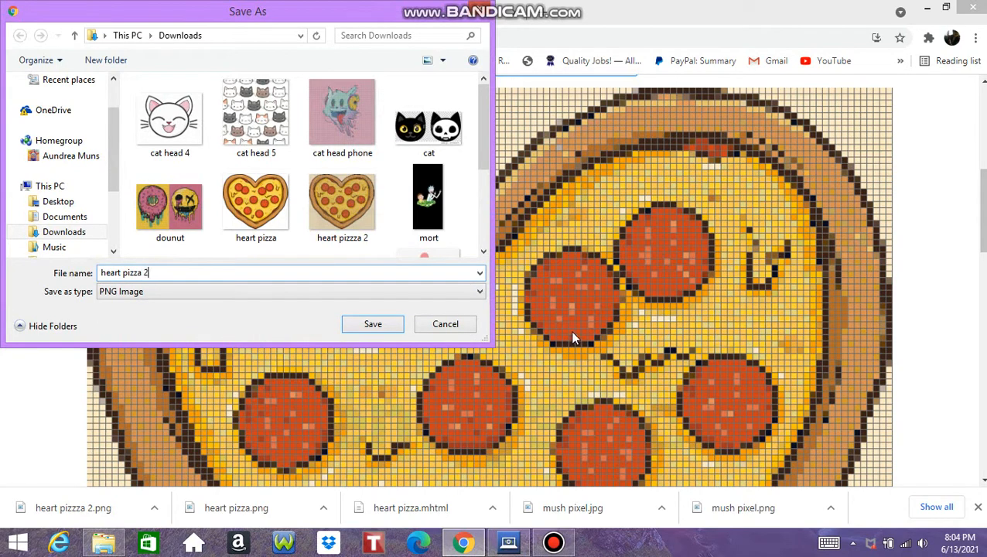
pyautogui.click(390, 324)
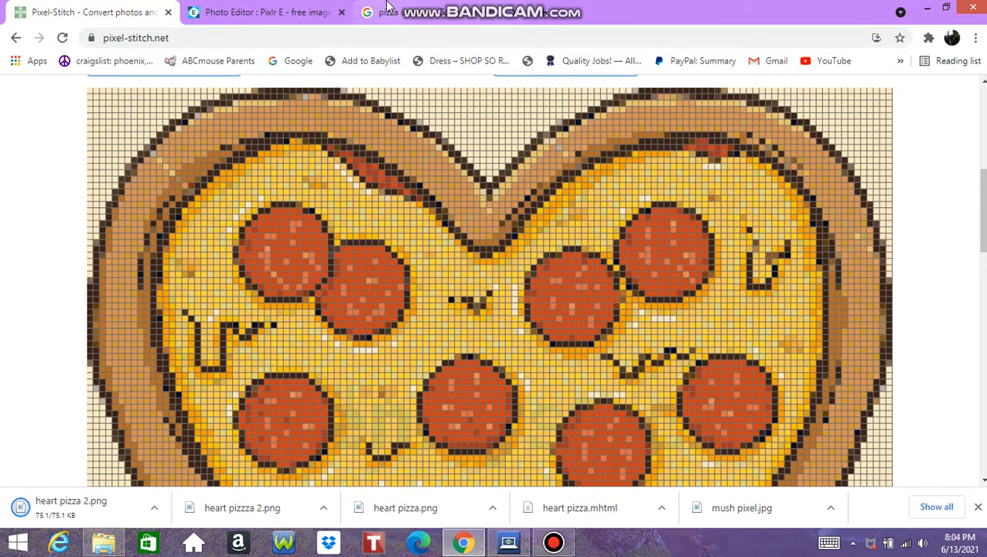
# Step: Switch to Pixlr E and open the "heart pizza 2" image from the Downloads folder
pyautogui.click(267, 9)
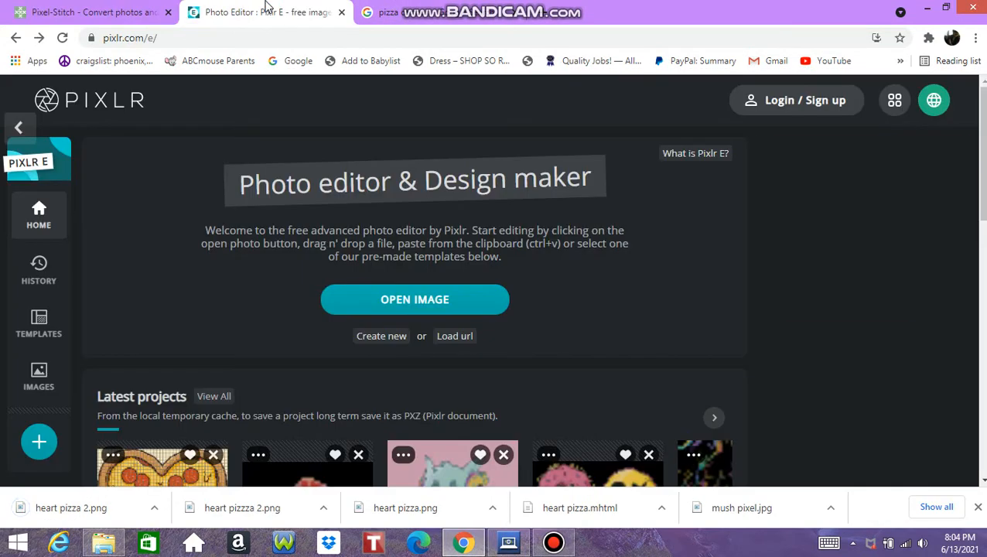
pyautogui.click(403, 307)
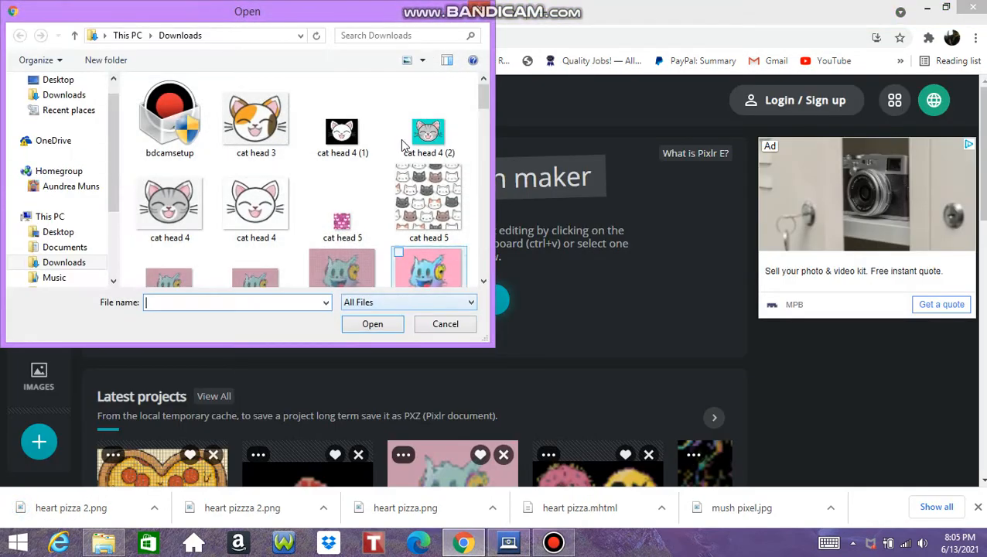
pyautogui.moveTo(484, 101); pyautogui.dragTo(488, 155)
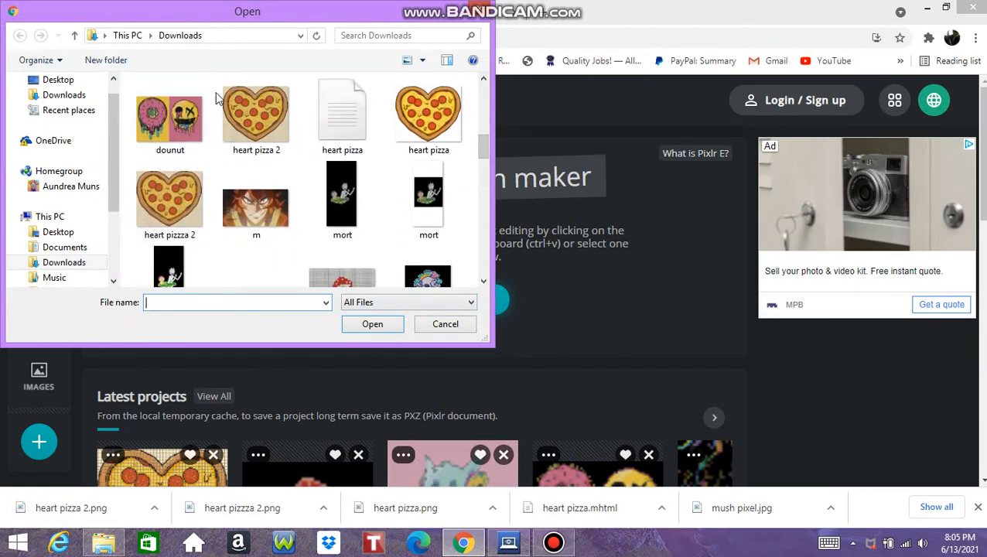
pyautogui.click(257, 122)
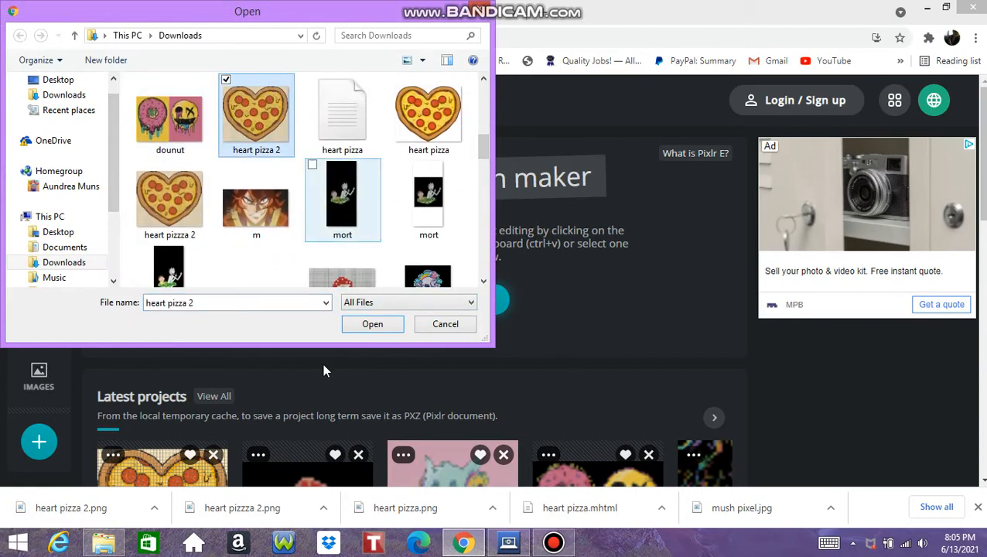
pyautogui.click(372, 324)
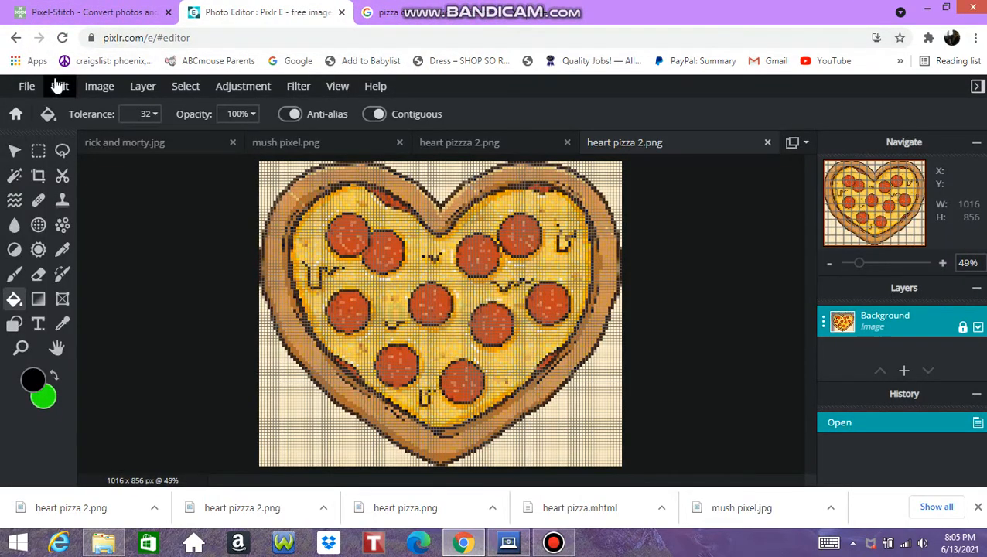
# Step: Resize the image to a width of 42 px with constrained proportions
pyautogui.click(97, 87)
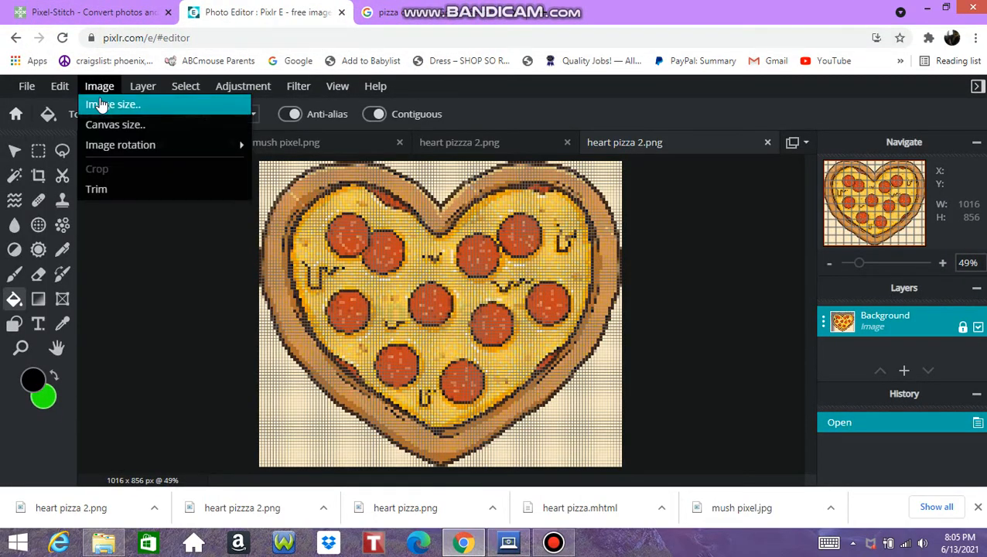
pyautogui.click(101, 105)
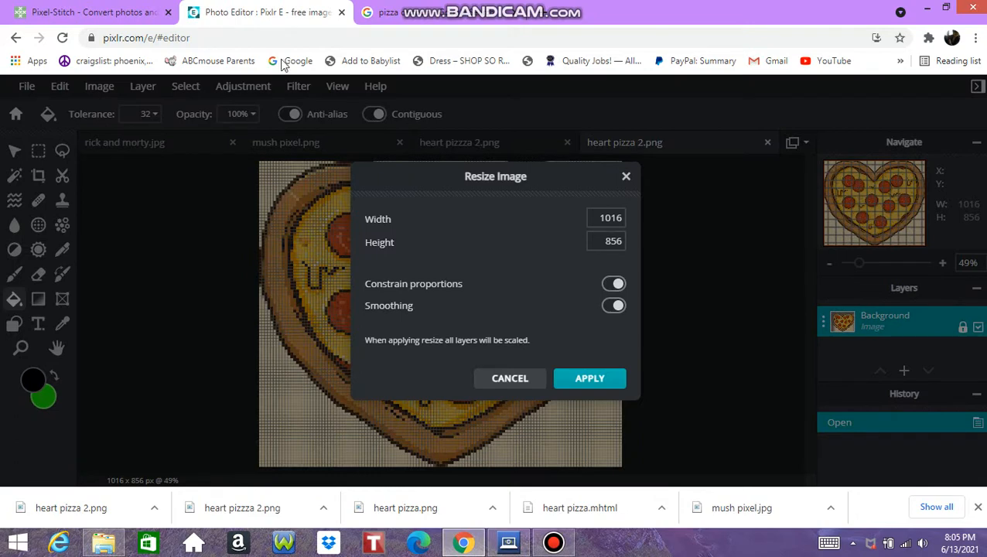
pyautogui.click(622, 217)
pyautogui.press('BackSpace')
pyautogui.press('BackSpace')
pyautogui.press('BackSpace')
pyautogui.press('BackSpace')
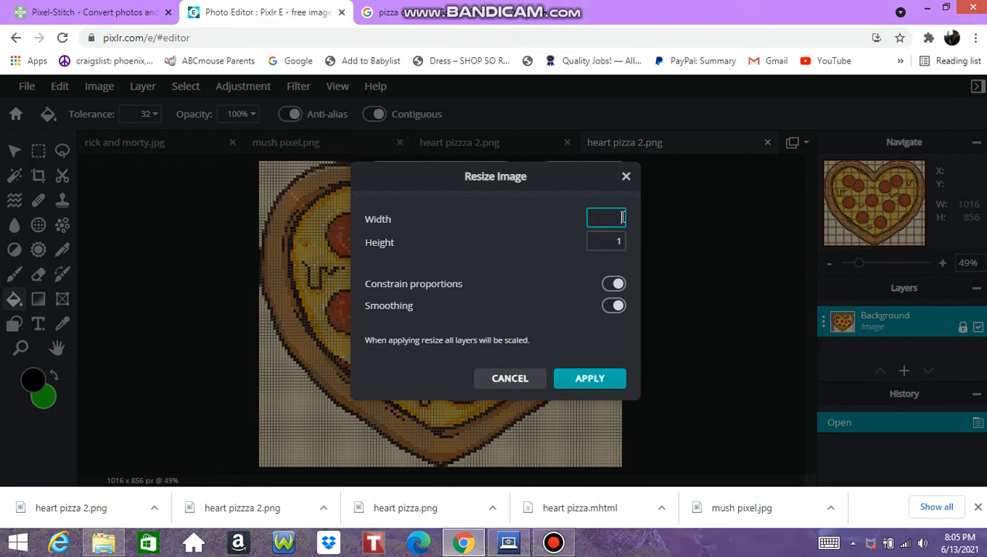
pyautogui.write('42')
pyautogui.click(593, 384)
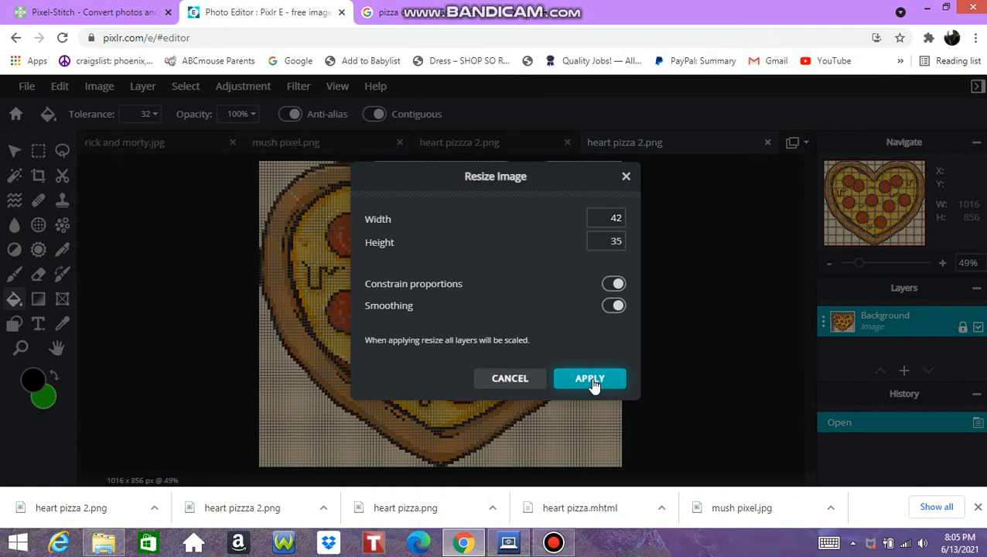
pyautogui.click(593, 382)
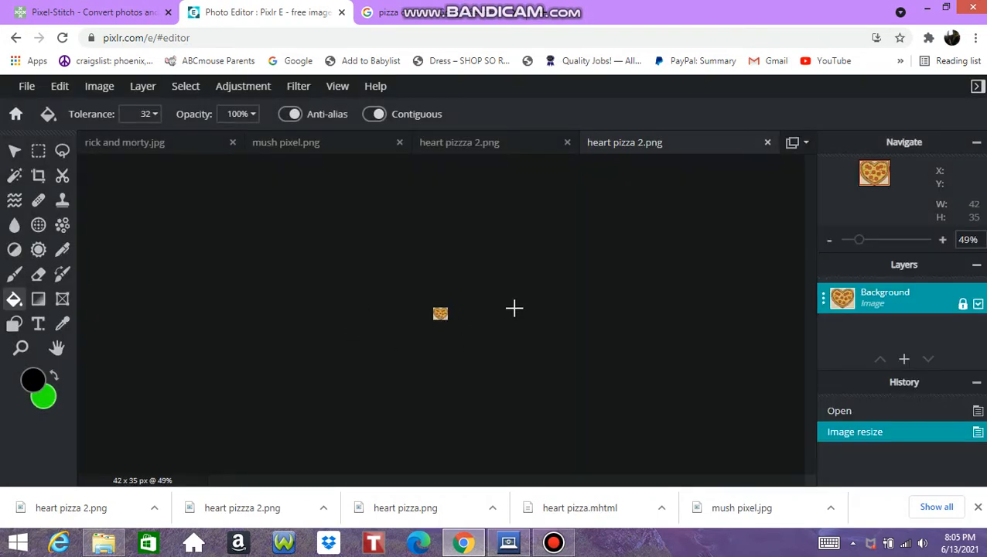
# Step: Fill all the cream background areas around the heart pizza with black
pyautogui.moveTo(862, 242); pyautogui.dragTo(910, 250)
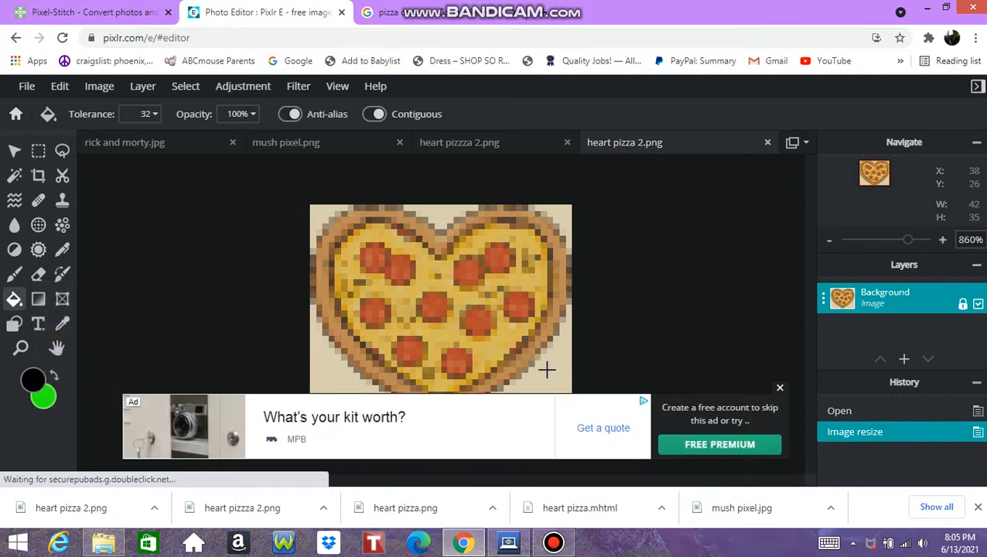
pyautogui.click(779, 388)
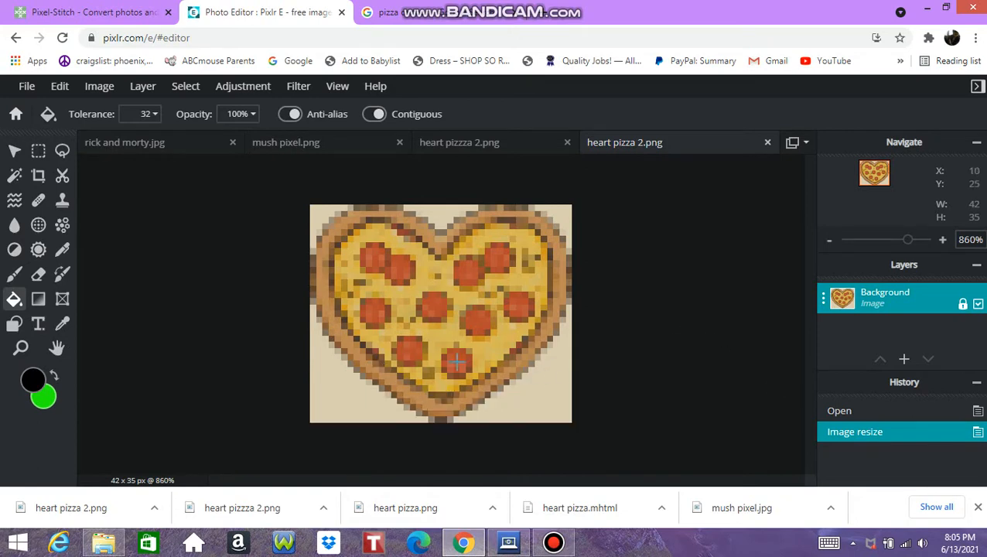
pyautogui.doubleClick(524, 397)
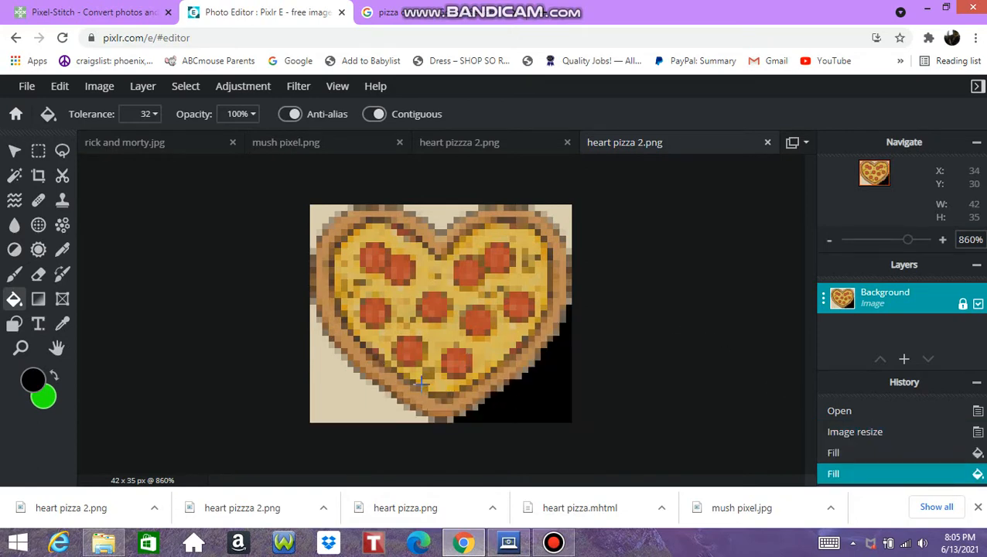
pyautogui.click(331, 394)
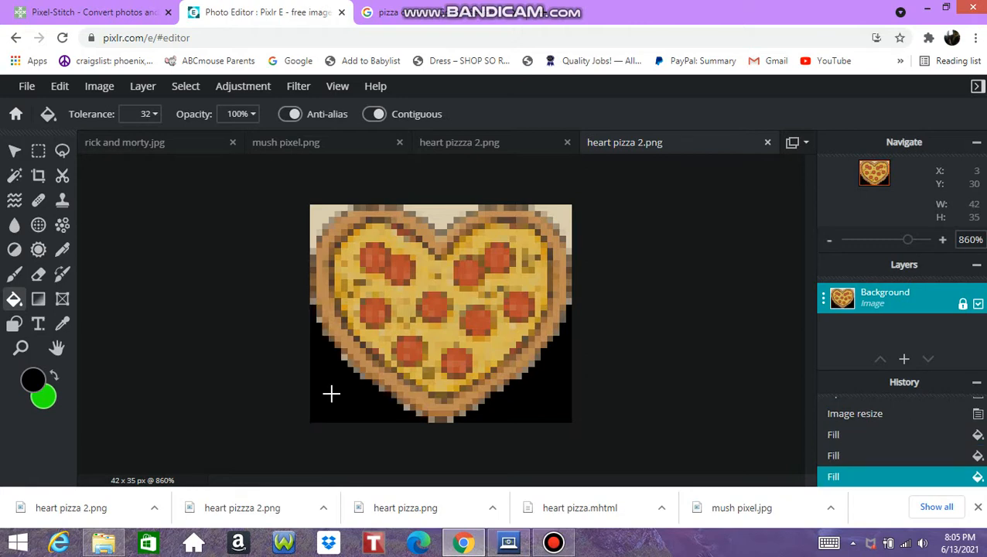
pyautogui.click(318, 214)
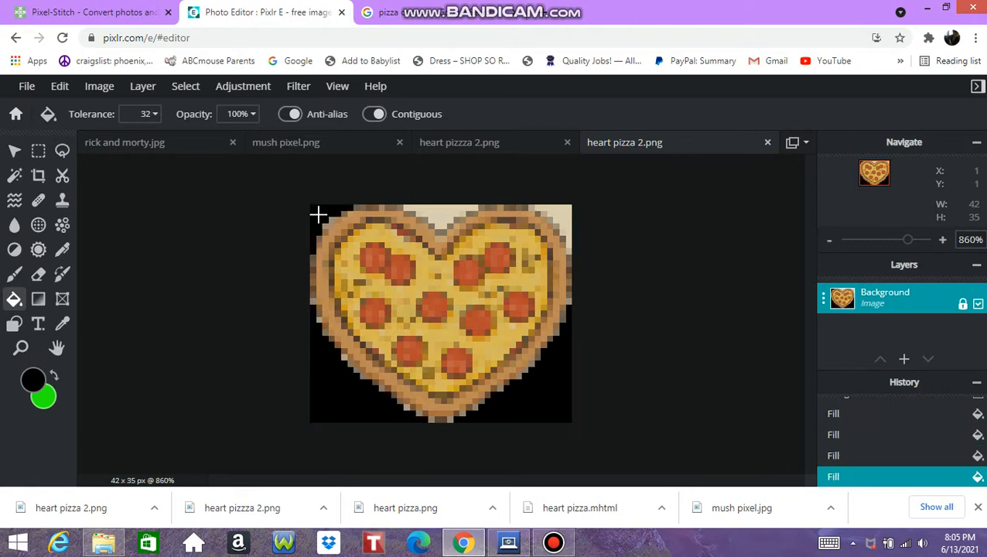
pyautogui.click(449, 210)
pyautogui.click(558, 213)
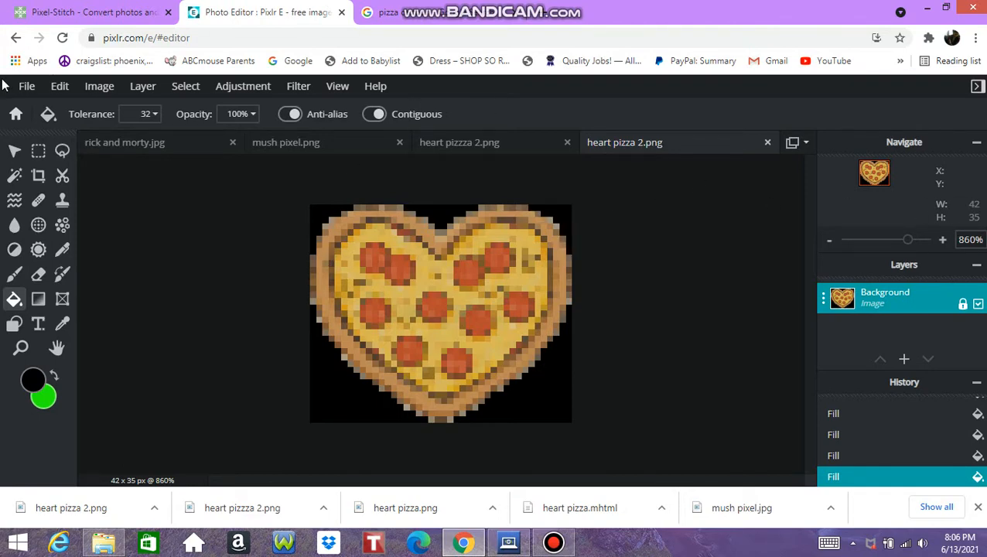
# Step: Download the image as the JPG "heart pizza 2" at maximum quality and open the downloaded file in Paint
pyautogui.click(27, 85)
pyautogui.moveTo(44, 227)
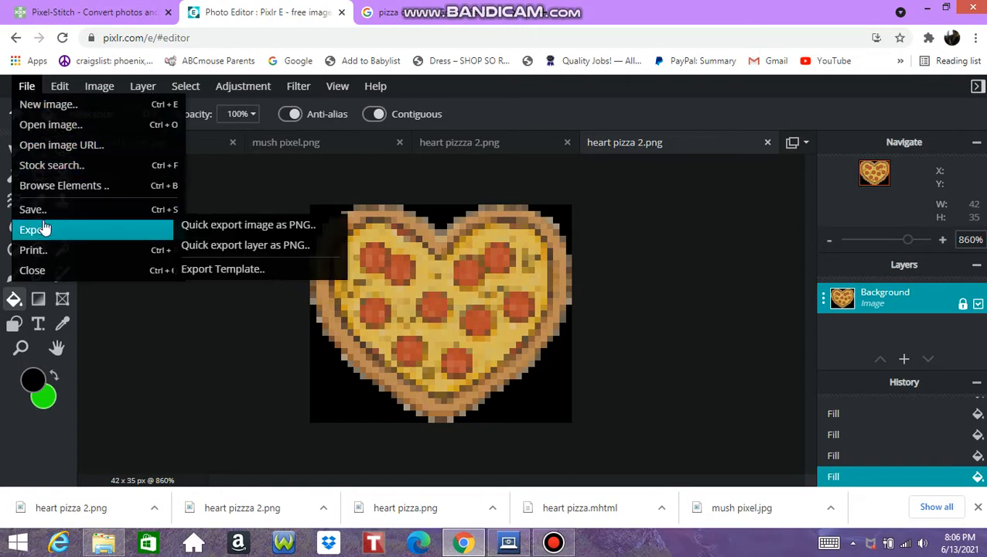
pyautogui.click(45, 208)
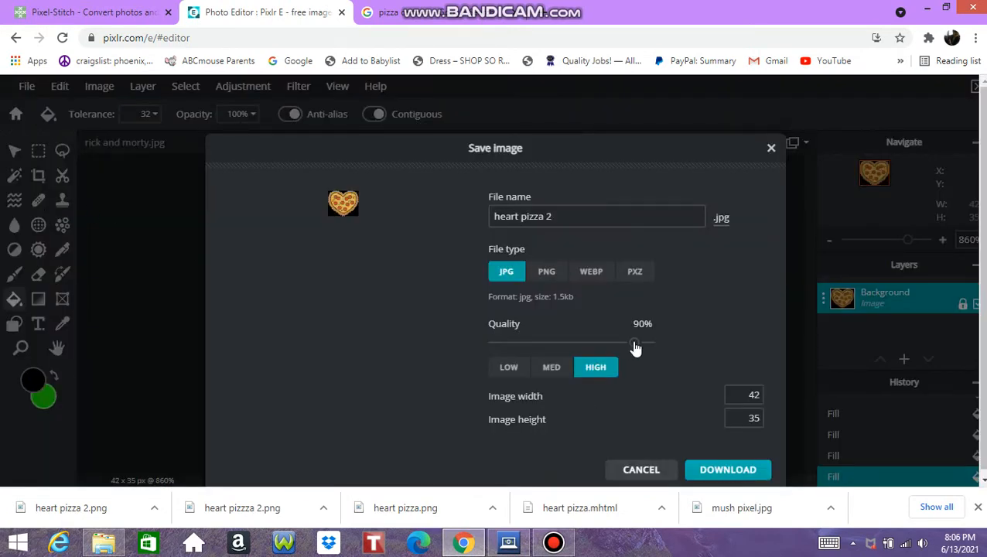
pyautogui.moveTo(634, 346); pyautogui.dragTo(655, 347)
pyautogui.click(728, 472)
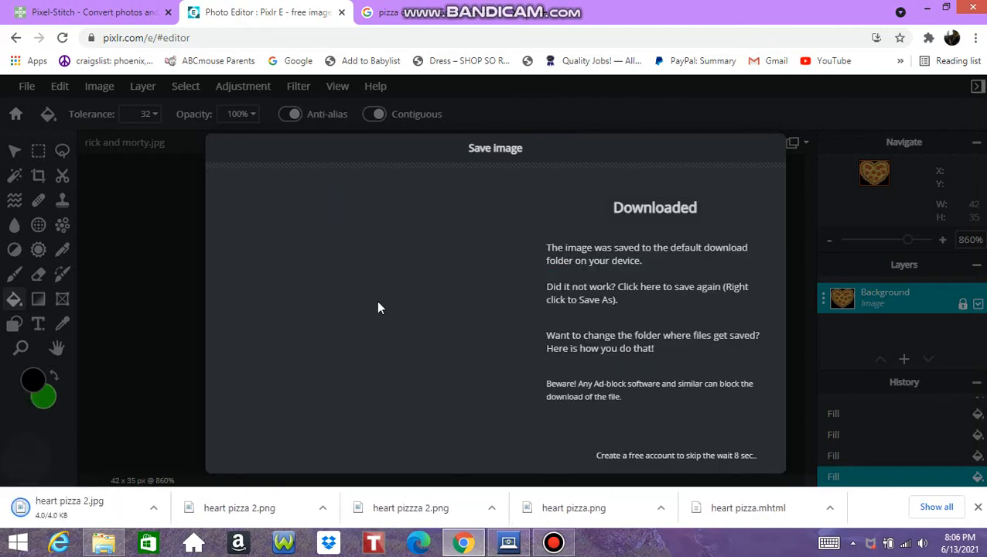
pyautogui.click(155, 513)
pyautogui.click(177, 413)
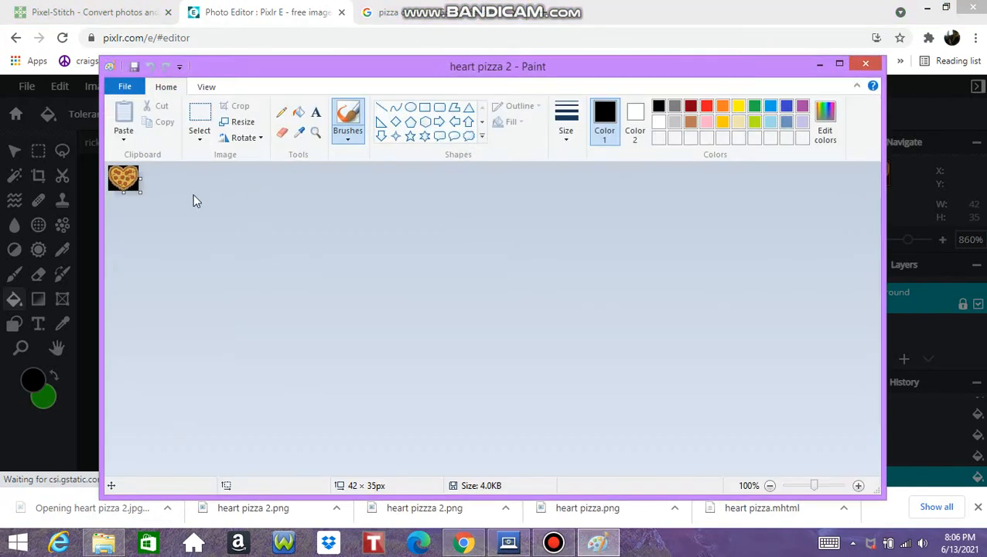
# Step: Save a JPEG copy of the image in the Downloads folder under the name "heart pizza"
pyautogui.click(124, 86)
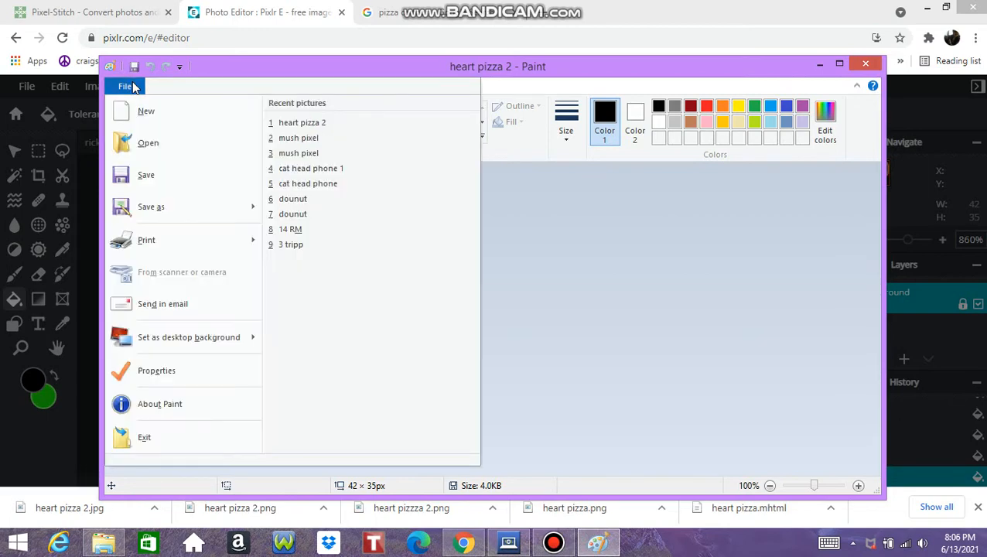
pyautogui.click(147, 207)
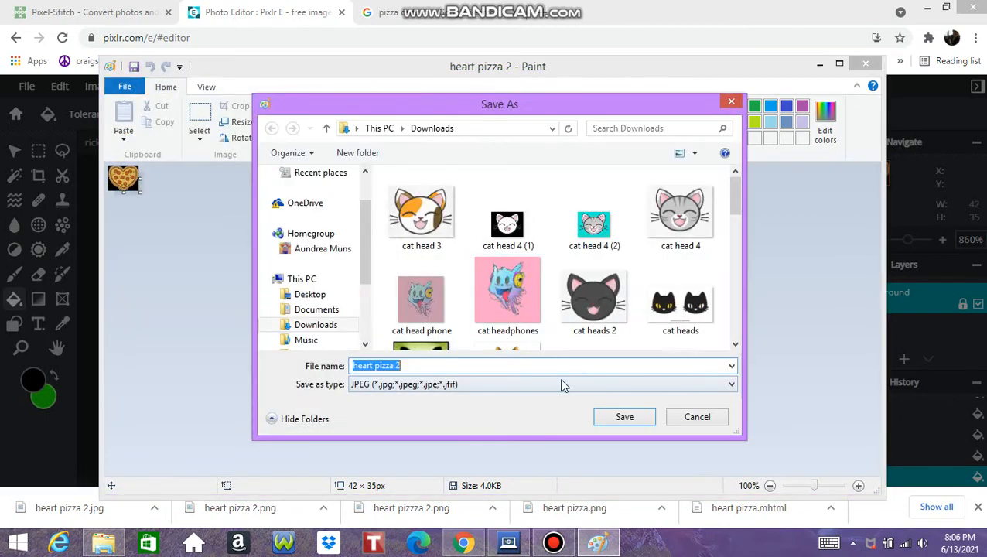
pyautogui.click(560, 364)
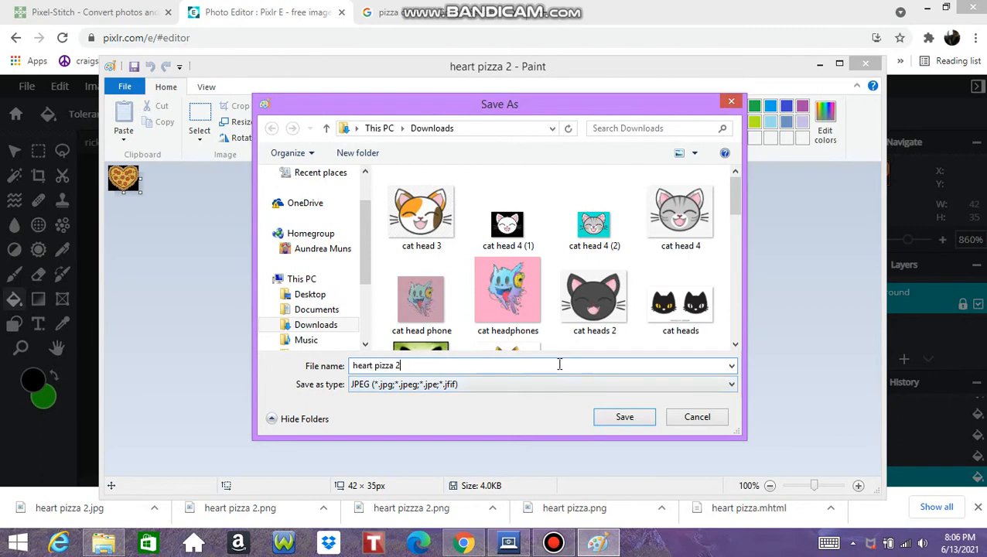
pyautogui.press('BackSpace')
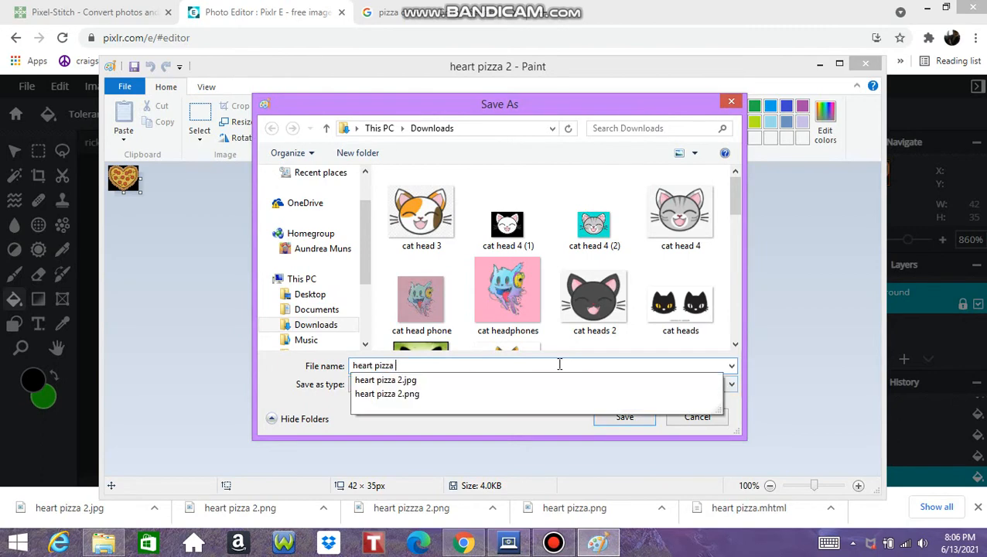
pyautogui.press('Return')
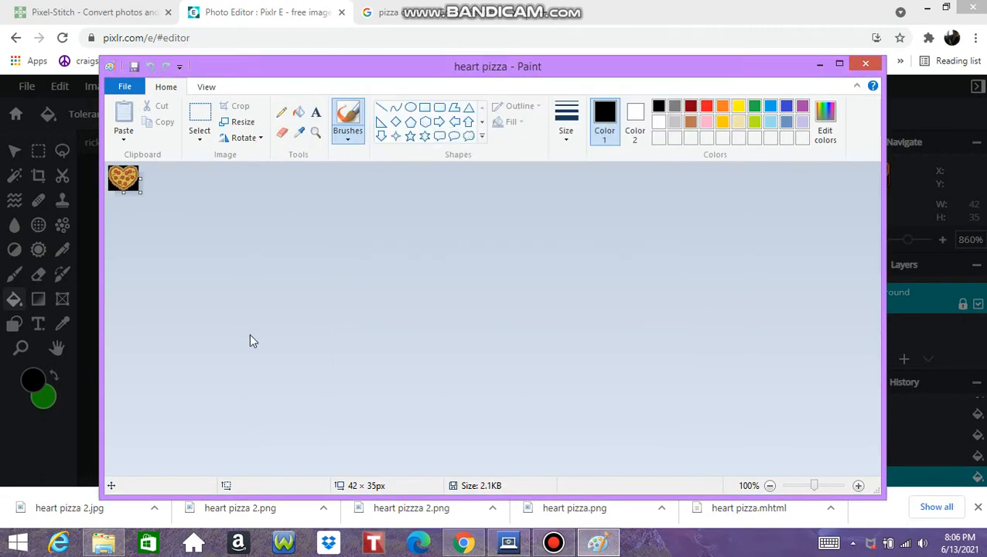
# Step: Save the image in Downloads as a 24-bit bitmap named "hp" and minimize Paint
pyautogui.click(125, 86)
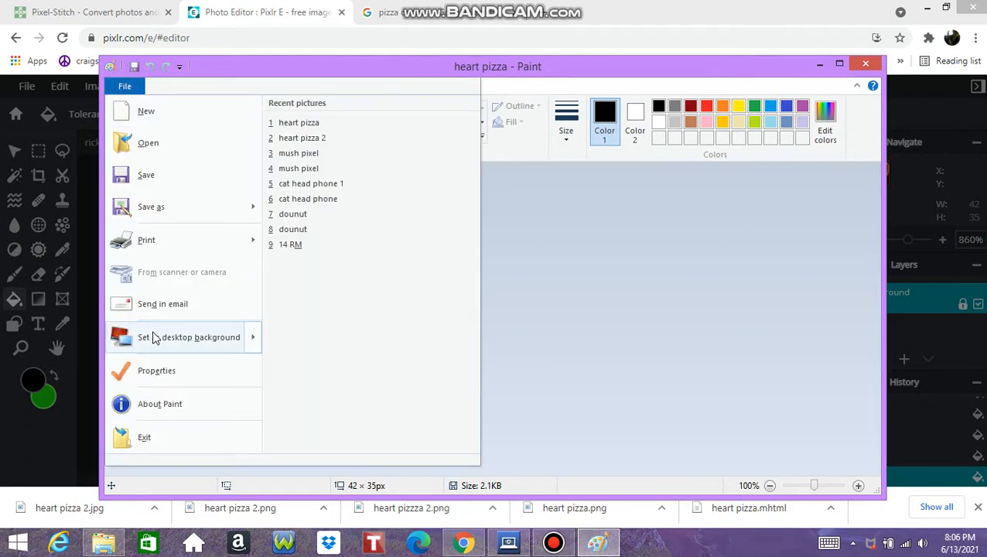
pyautogui.click(152, 209)
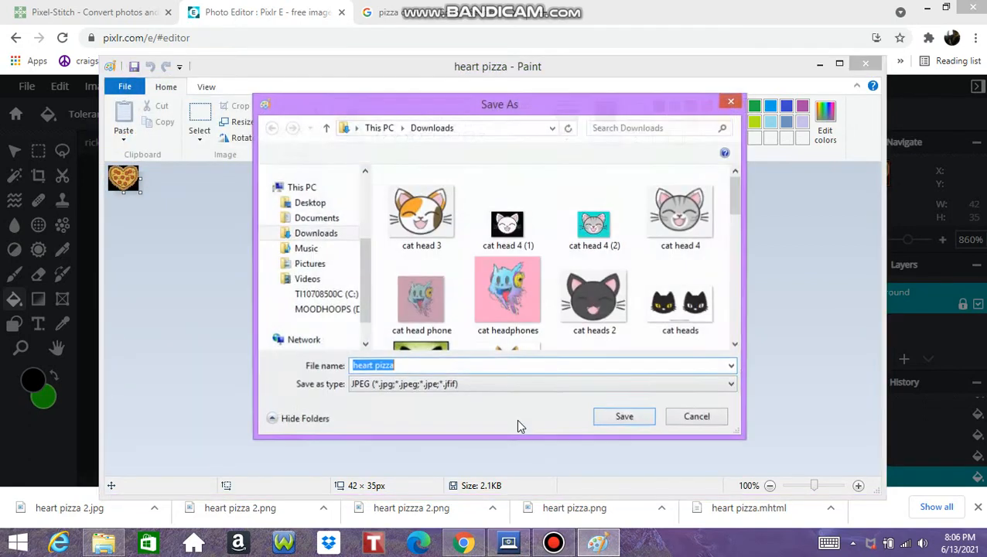
pyautogui.write('hp')
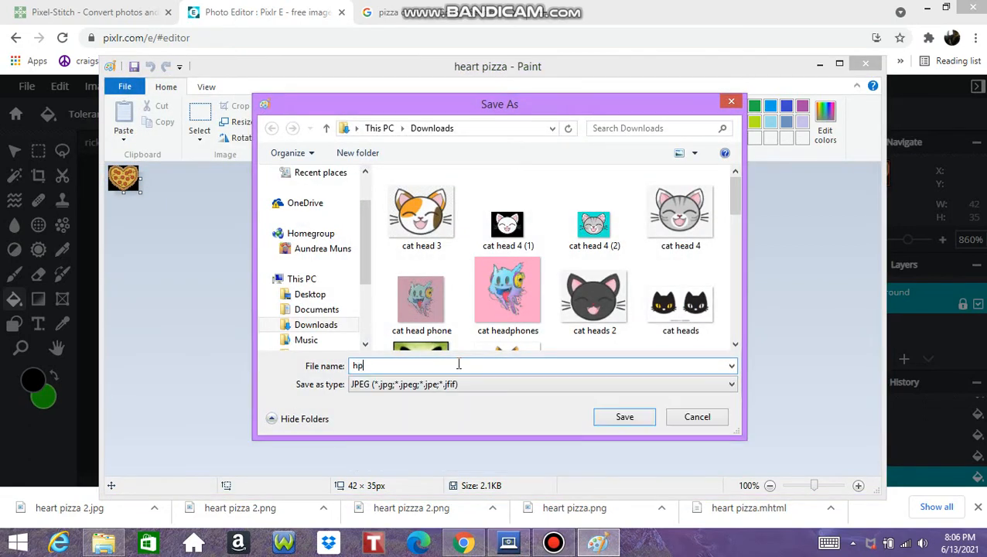
pyautogui.click(458, 384)
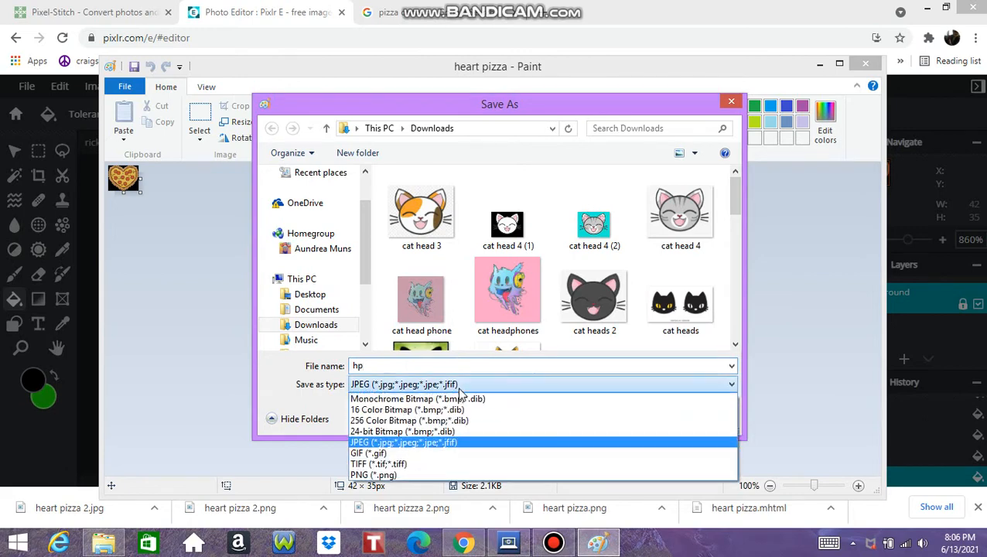
pyautogui.click(449, 432)
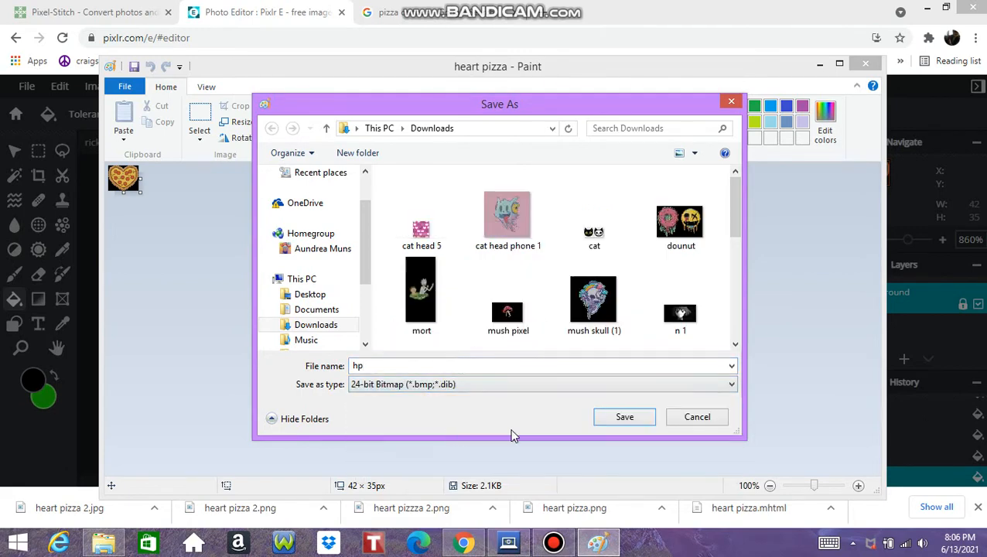
pyautogui.click(624, 418)
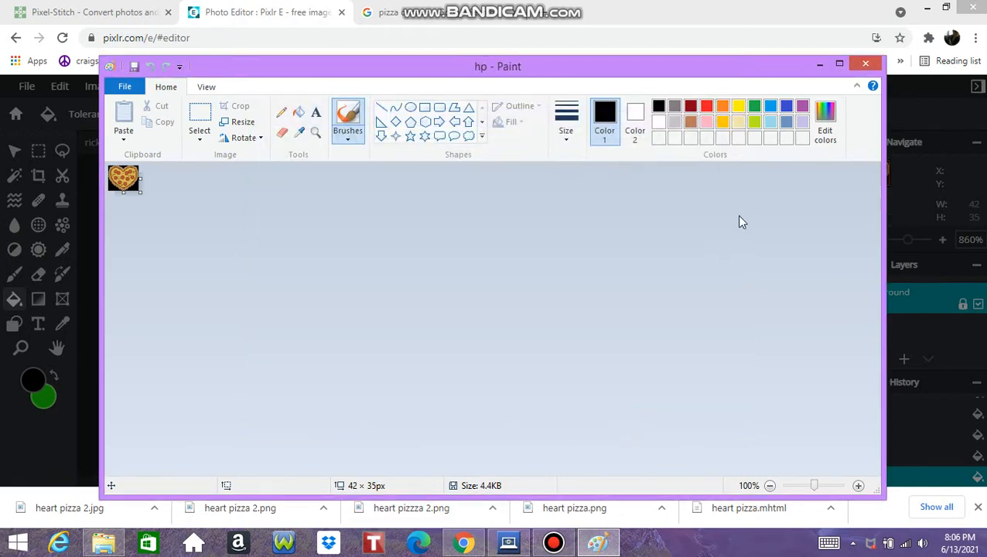
pyautogui.click(819, 63)
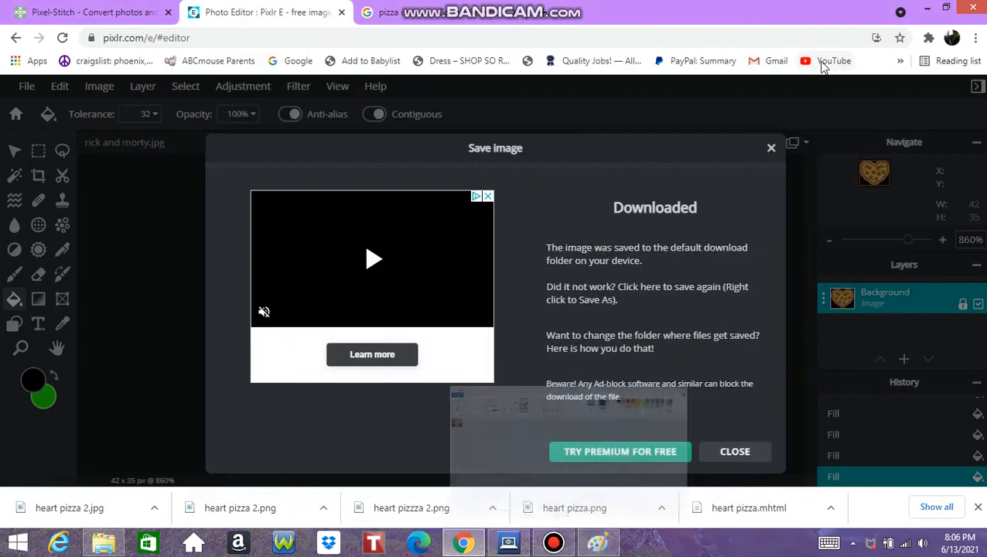
# Step: Switch to File Explorer, open the "hp" bitmap from the Downloads folder to check it, and close the preview
pyautogui.click(104, 535)
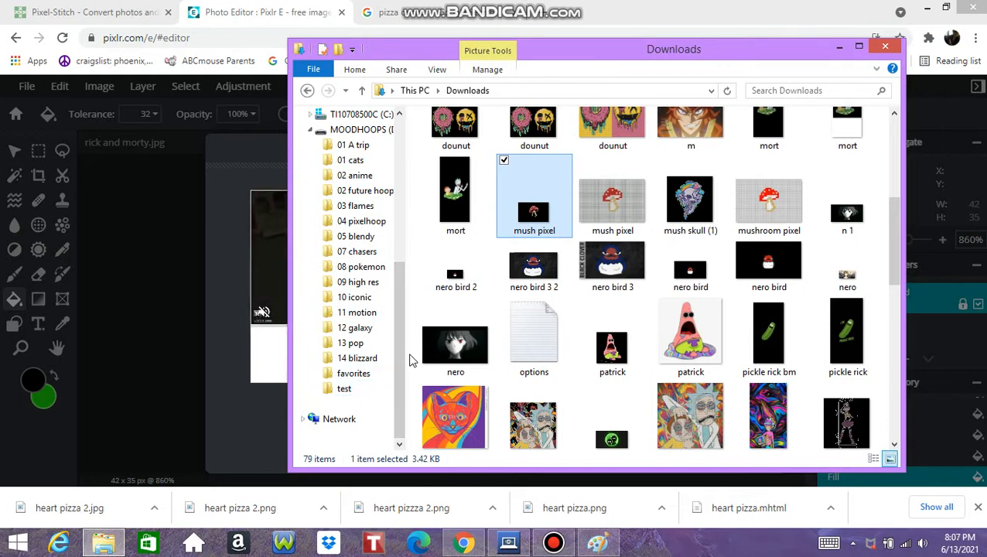
pyautogui.scroll(2, 391, 330)
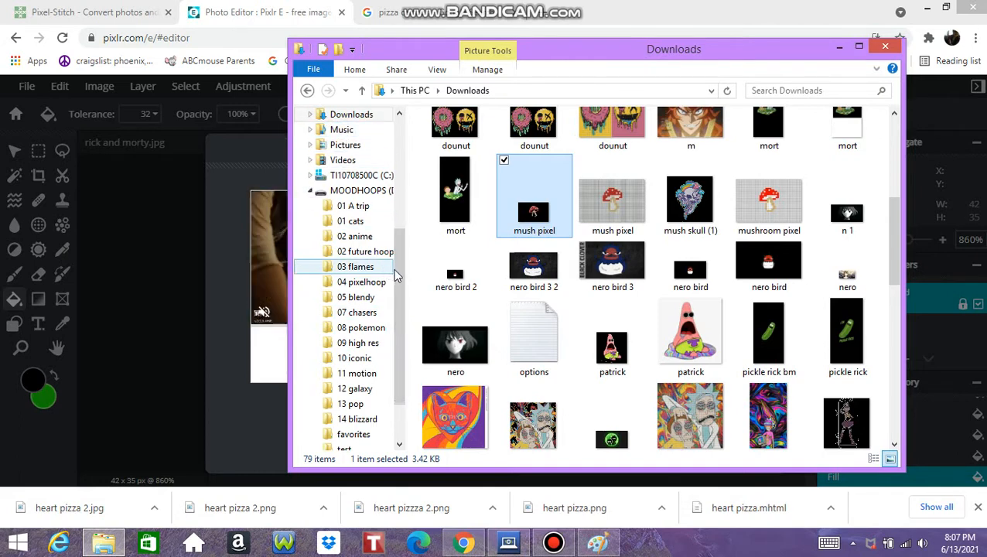
pyautogui.scroll(-1, 394, 275)
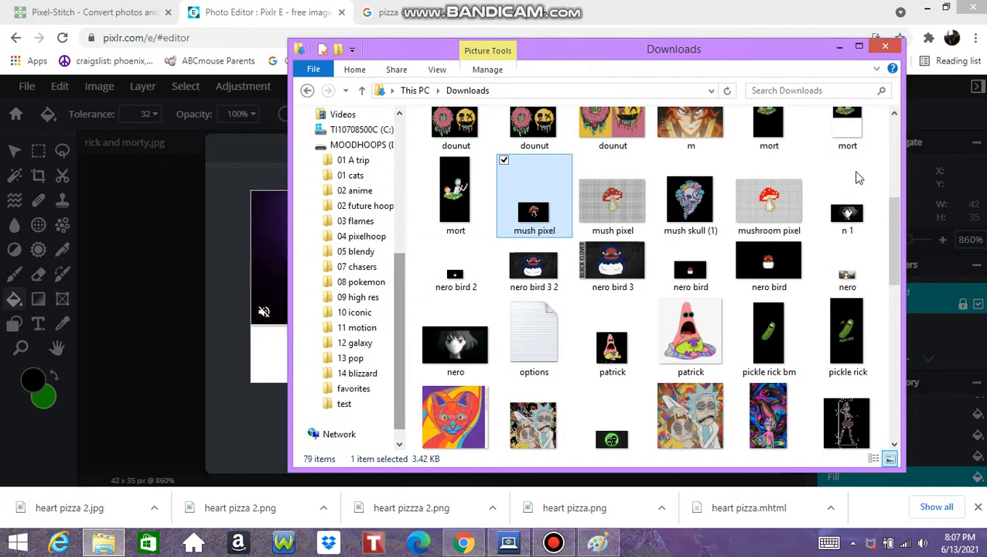
pyautogui.moveTo(894, 225); pyautogui.dragTo(932, 384)
pyautogui.press('super+c')
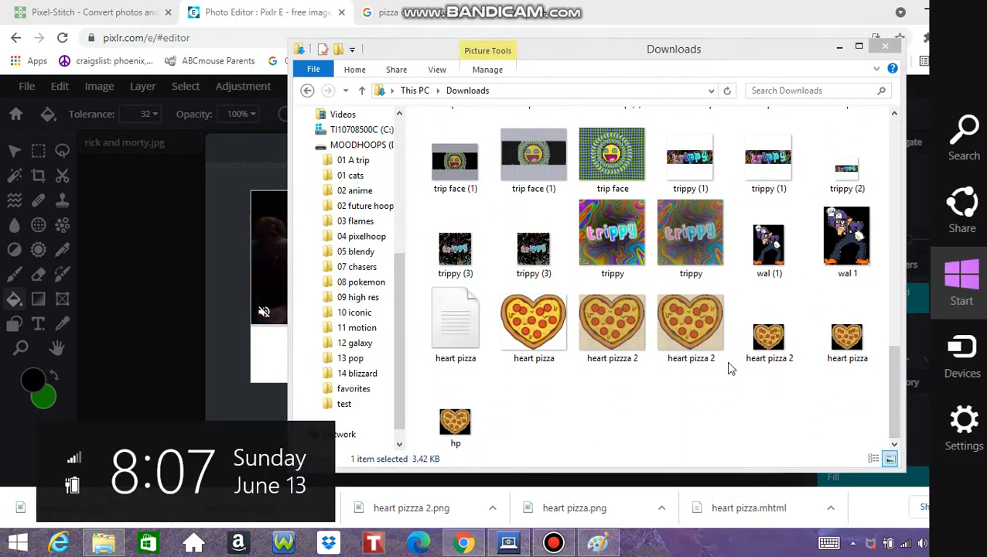
pyautogui.click(451, 418)
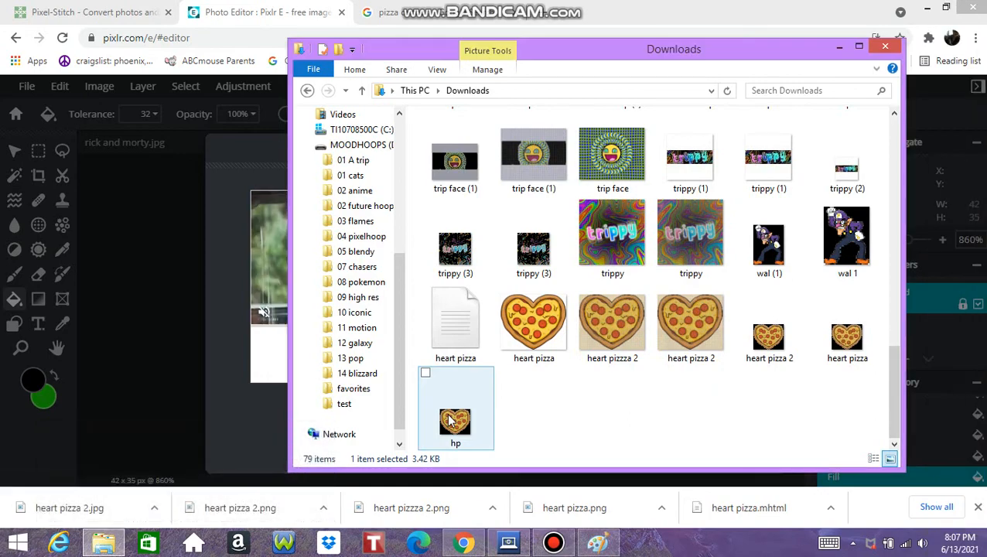
pyautogui.doubleClick(448, 418)
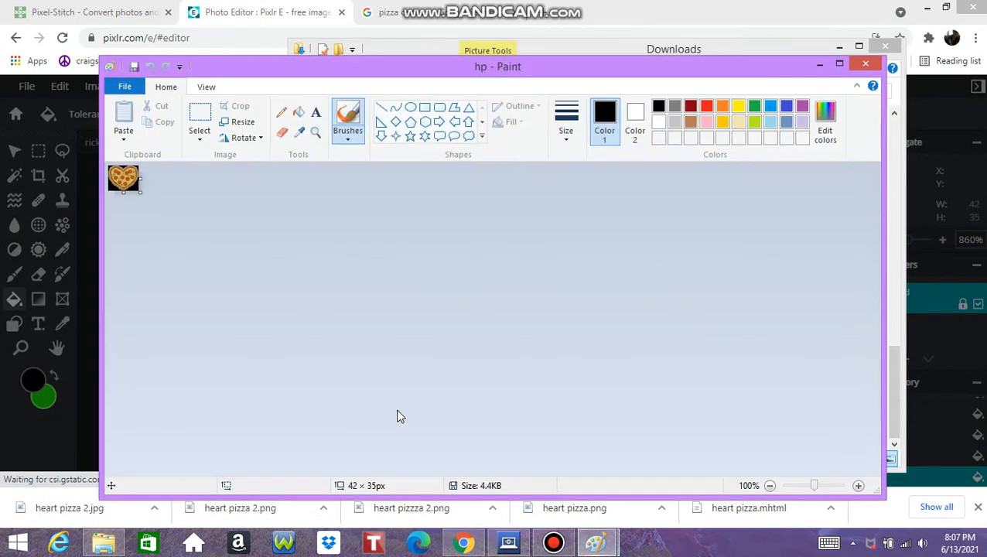
pyautogui.click(865, 64)
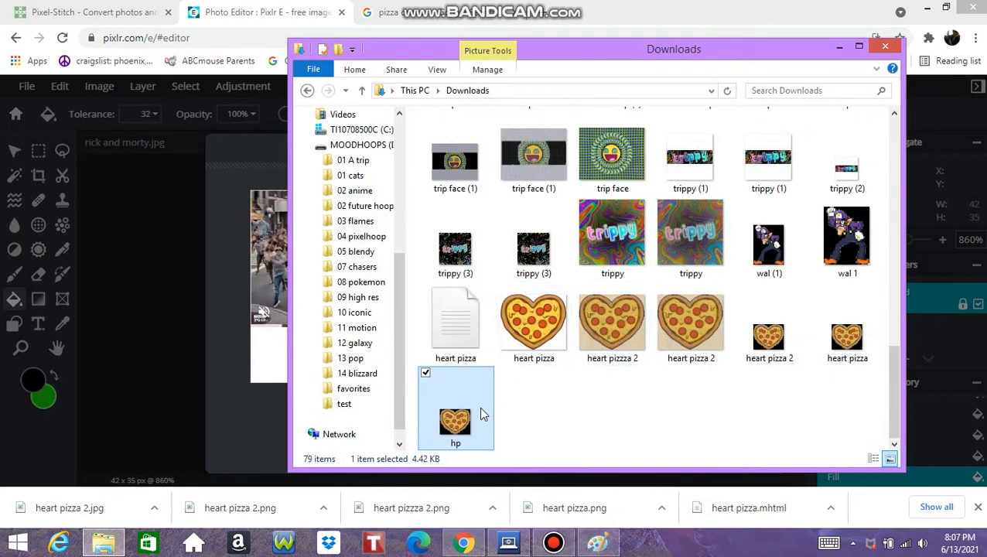
# Step: Copy "hp" from Downloads into the "test" folder on the MOODHOOPS drive and open the copy to check it
pyautogui.moveTo(479, 406); pyautogui.dragTo(372, 414)
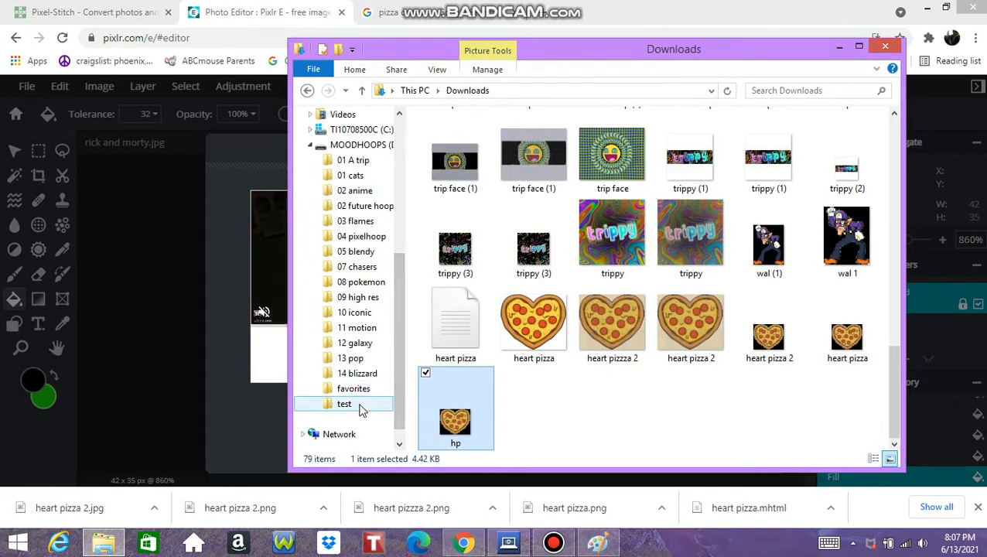
pyautogui.click(361, 406)
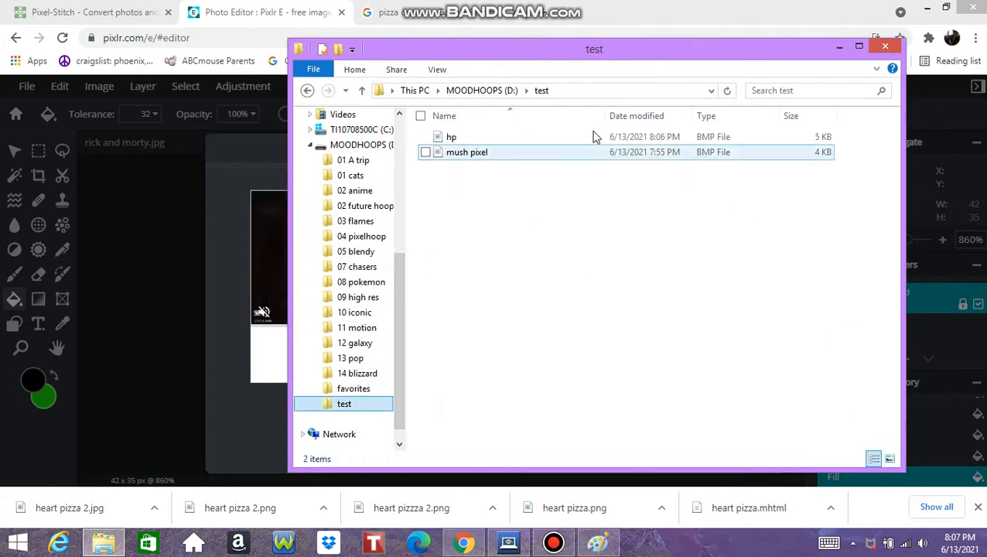
pyautogui.click(657, 142)
pyautogui.doubleClick(657, 142)
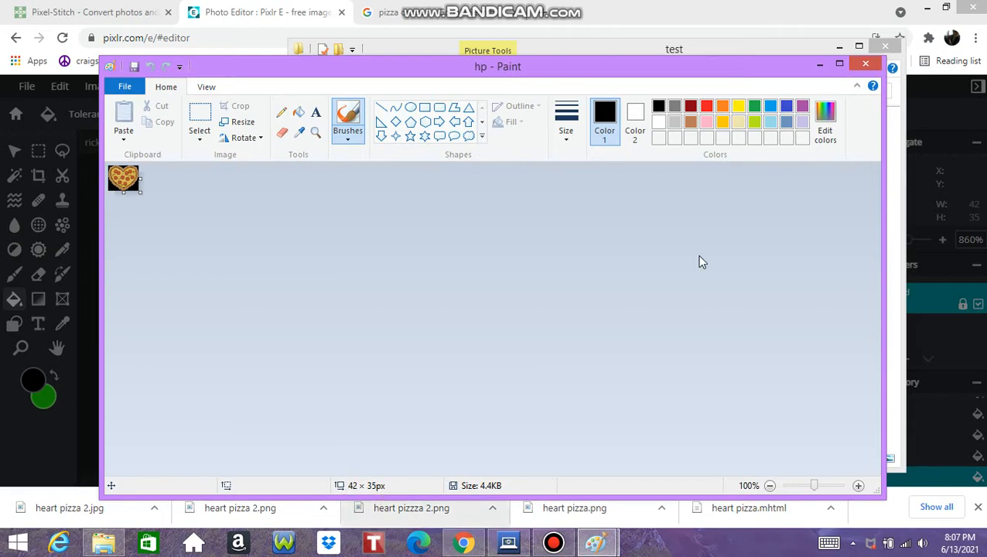
pyautogui.click(819, 65)
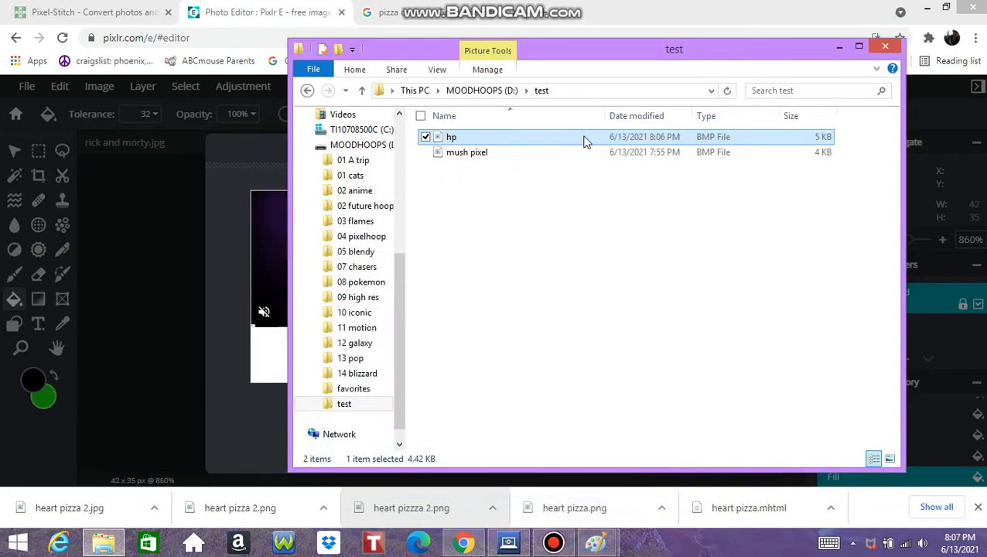
pyautogui.click(892, 47)
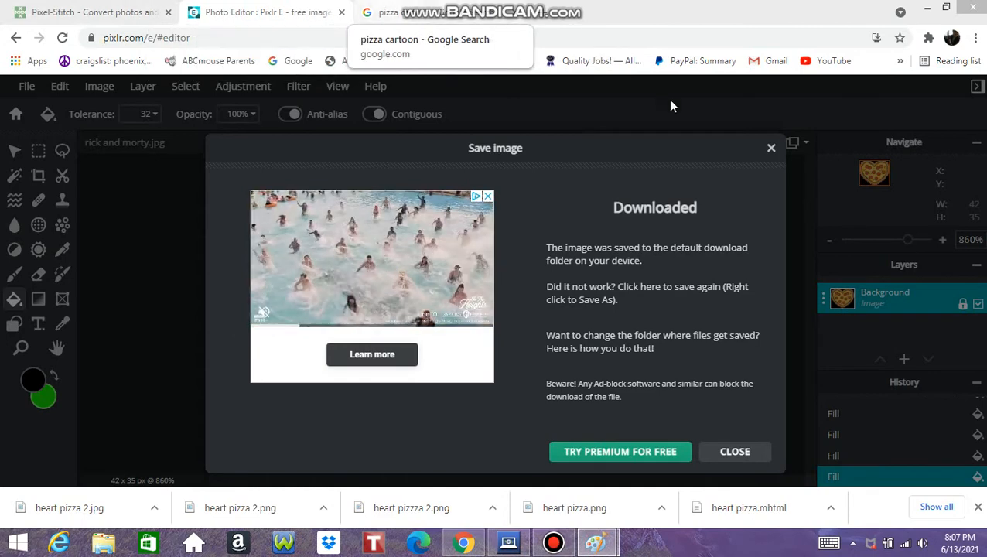
# Step: Close Pixlr's save dialog and search Google Images for "rick and morty"
pyautogui.click(771, 148)
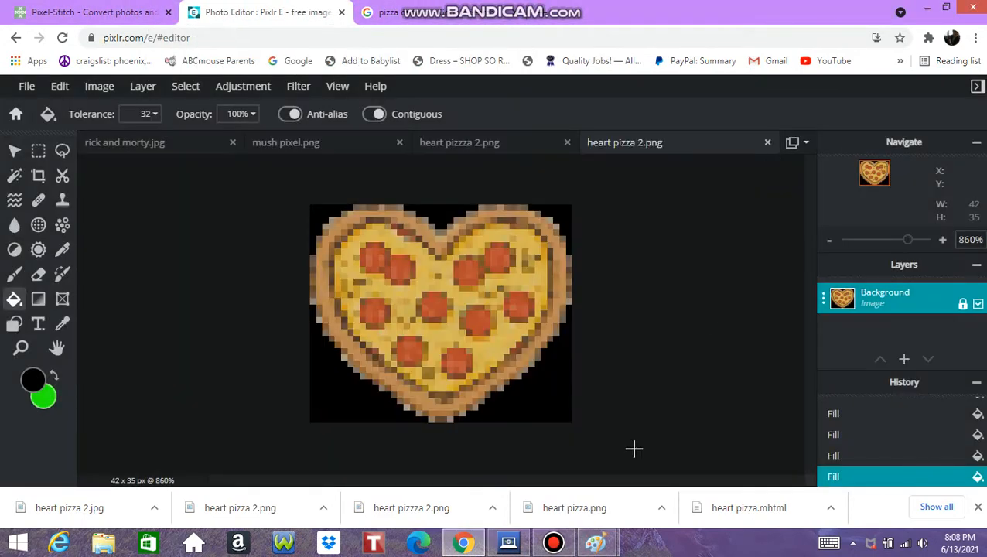
pyautogui.moveTo(555, 539)
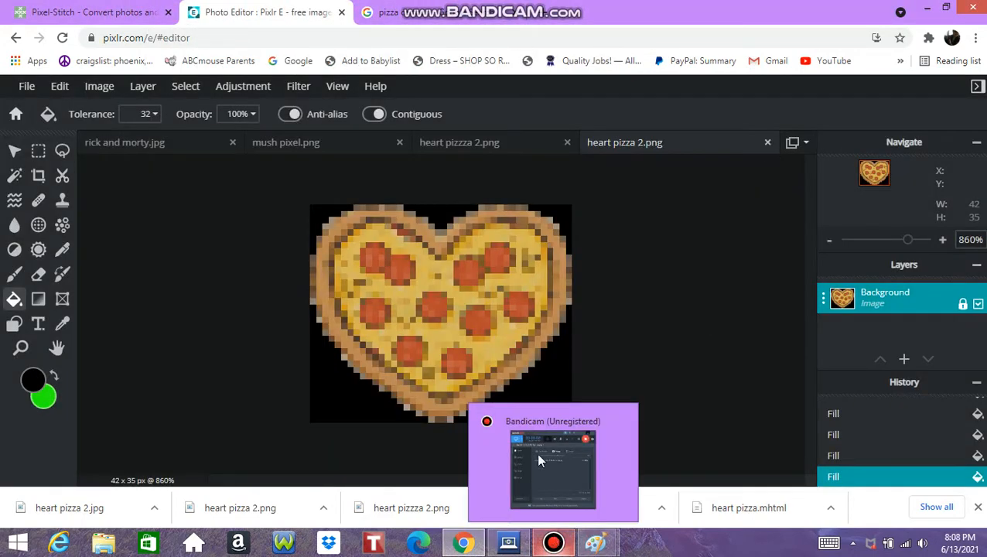
pyautogui.click(396, 12)
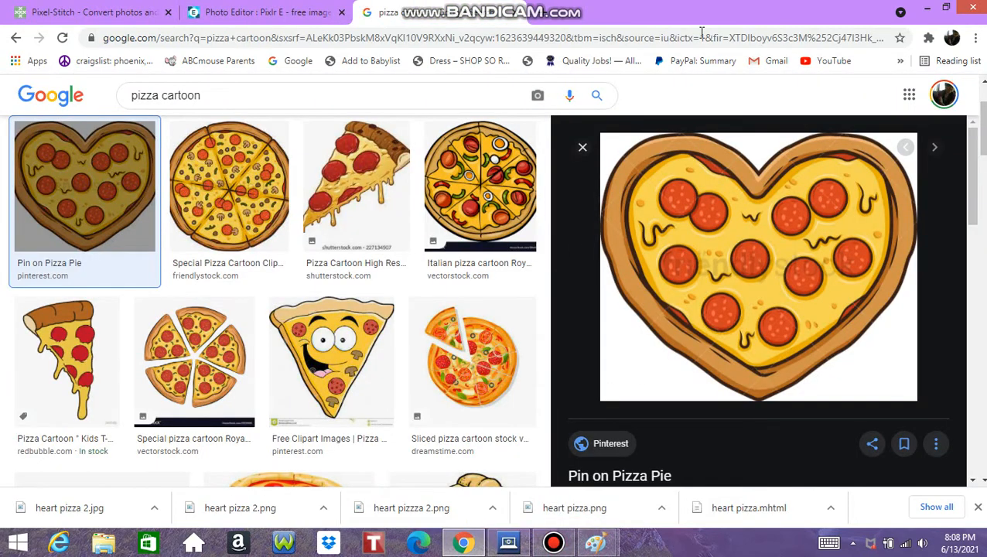
pyautogui.click(406, 94)
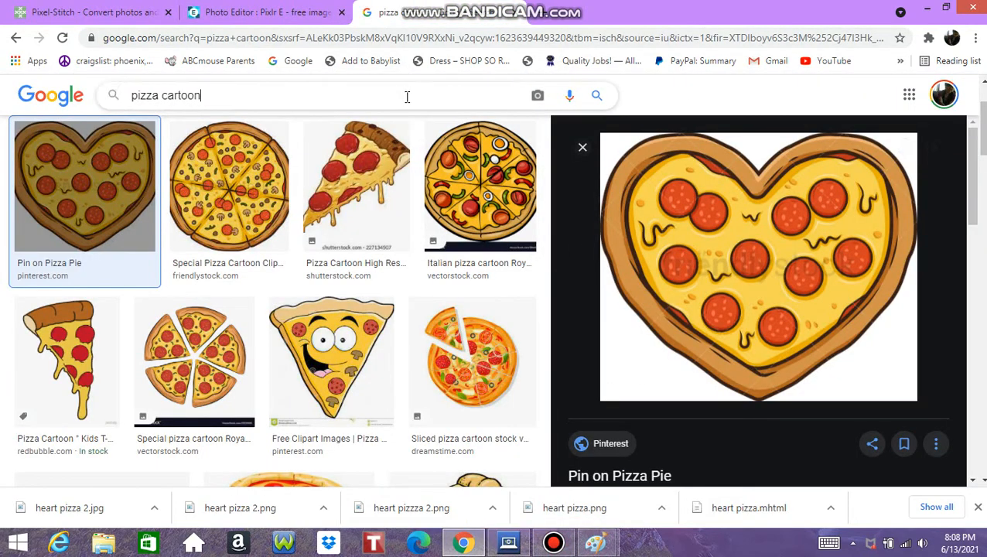
pyautogui.press('BackSpace')
pyautogui.press('BackSpace')
pyautogui.press('BackSpace')
pyautogui.press('BackSpace')
pyautogui.press('BackSpace')
pyautogui.press('BackSpace')
pyautogui.press('BackSpace')
pyautogui.press('BackSpace')
pyautogui.press('BackSpace')
pyautogui.press('BackSpace')
pyautogui.press('BackSpace')
pyautogui.press('BackSpace')
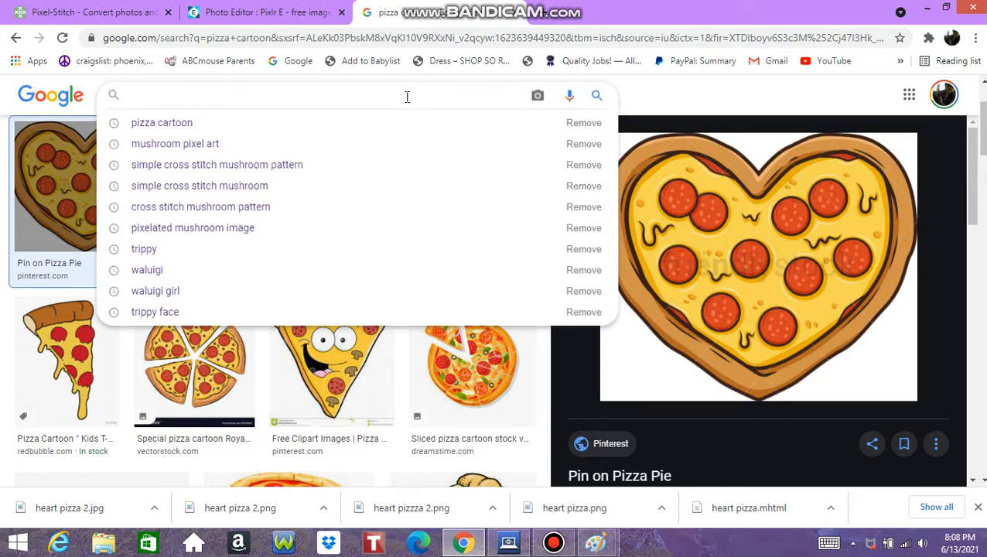
pyautogui.write('rick a')
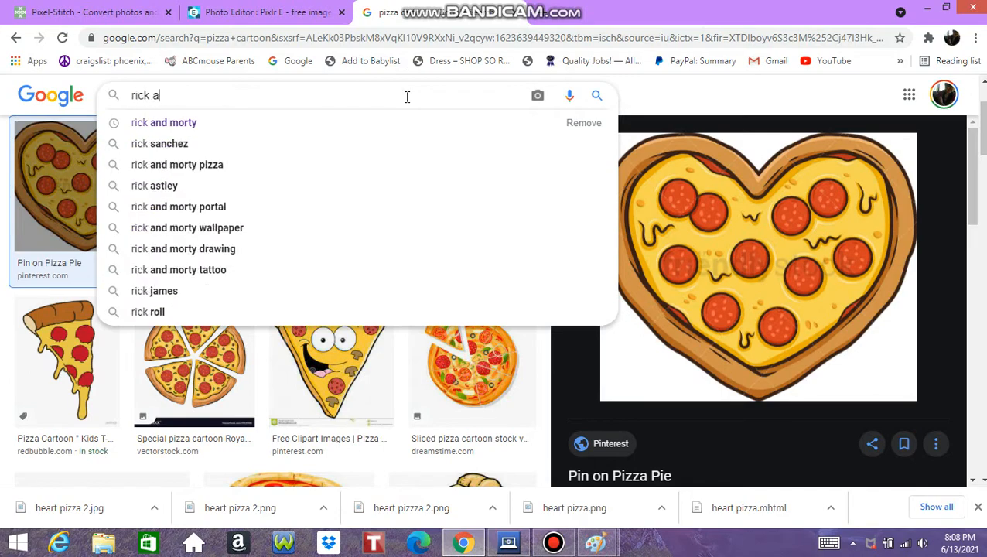
pyautogui.write('nd morty')
pyautogui.press('Return')
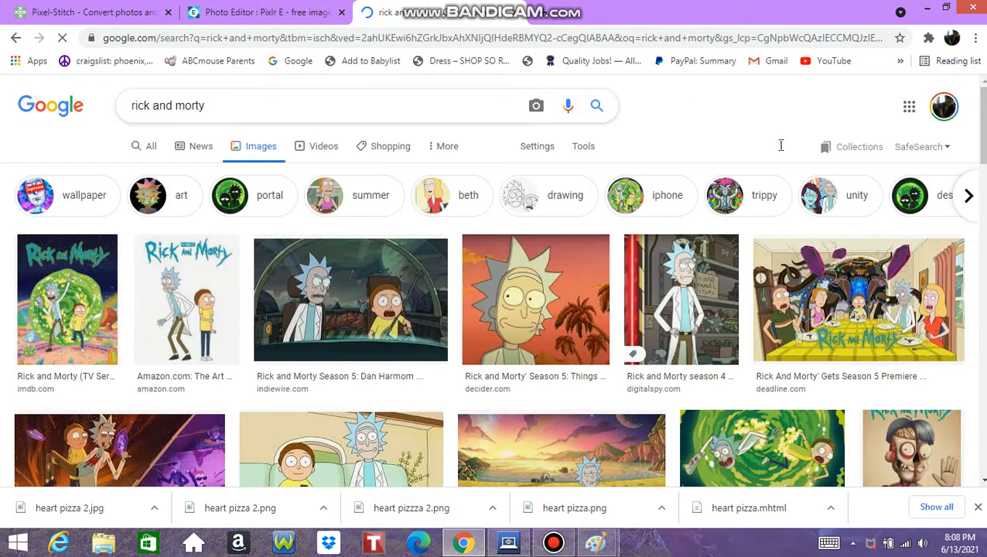
# Step: Find the green-outlined Rick and Morty faces on black in the image results and save it in Downloads as the PNG "rick and morty"
pyautogui.moveTo(983, 133); pyautogui.dragTo(985, 174)
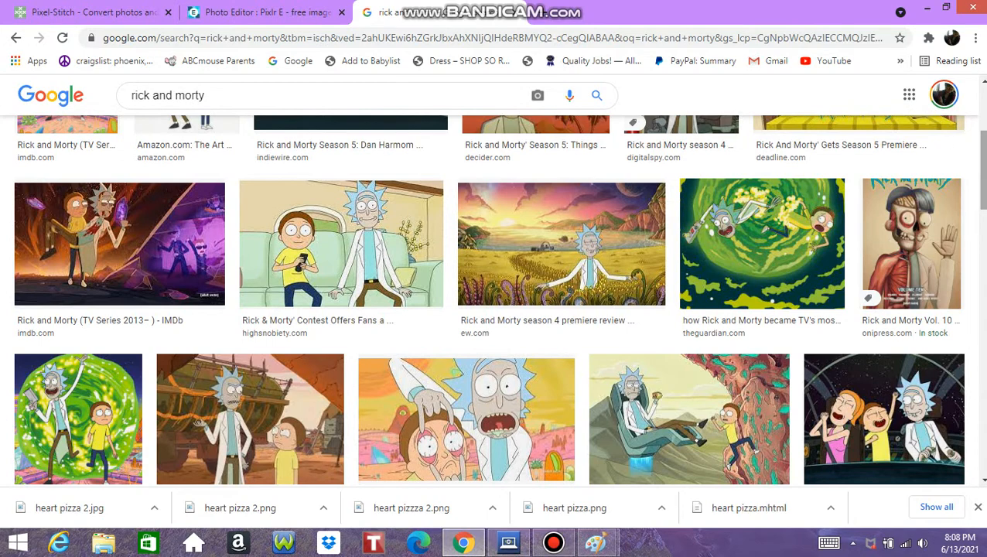
pyautogui.scroll(-3, 980, 170)
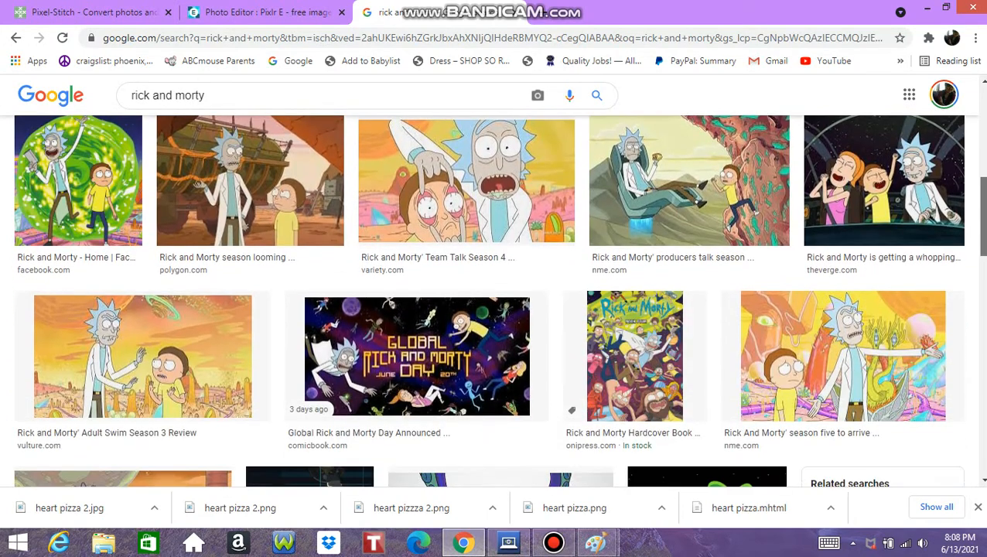
pyautogui.scroll(-3, 495, 302)
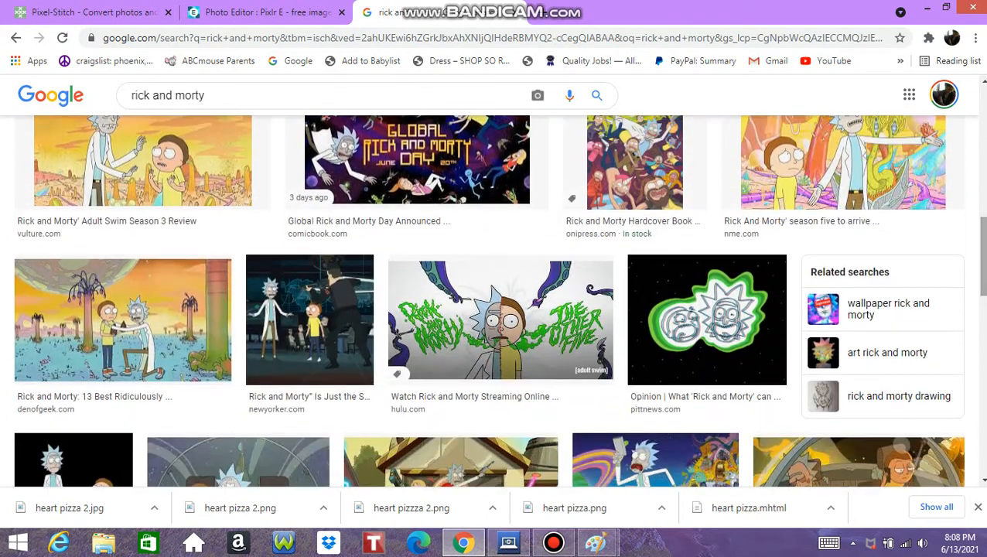
pyautogui.rightClick(716, 319)
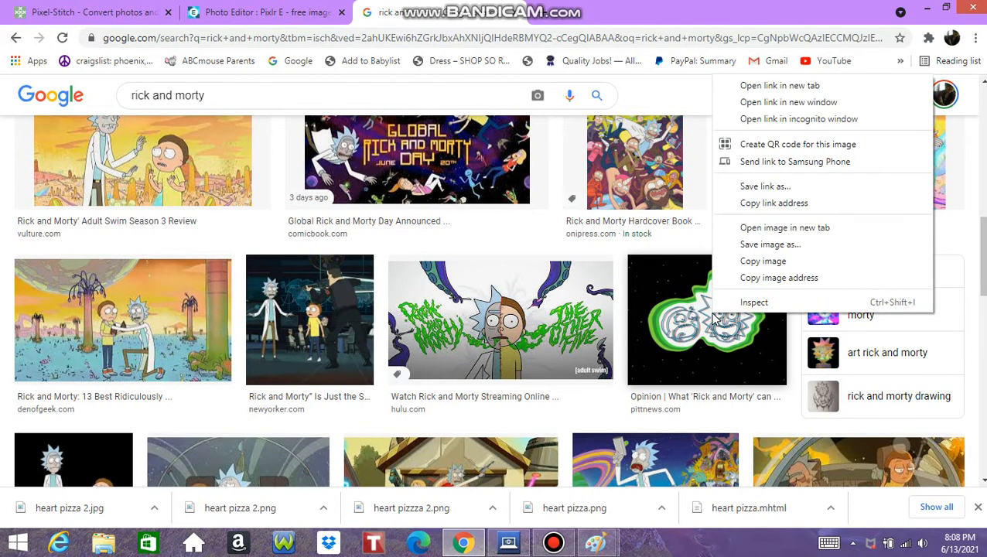
pyautogui.click(770, 244)
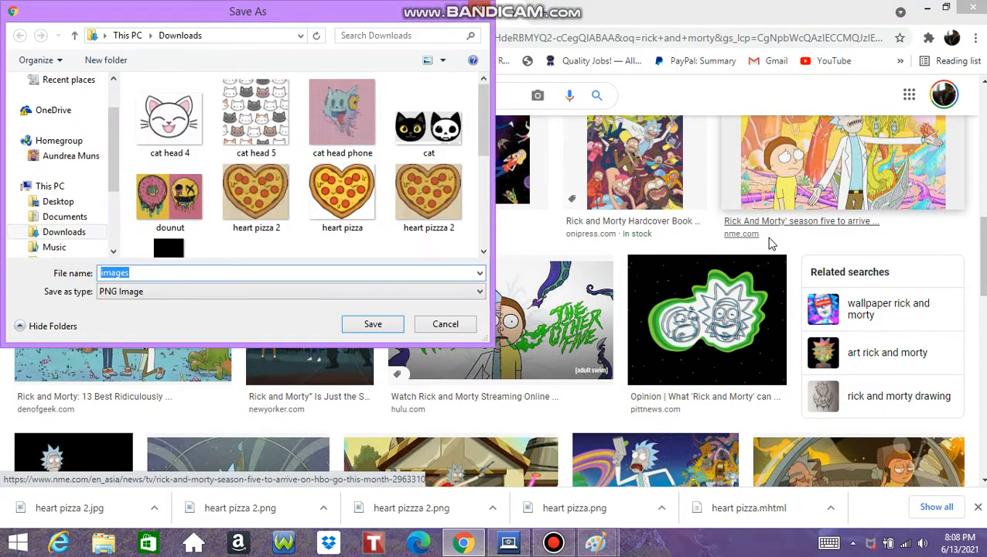
pyautogui.write('rick and m')
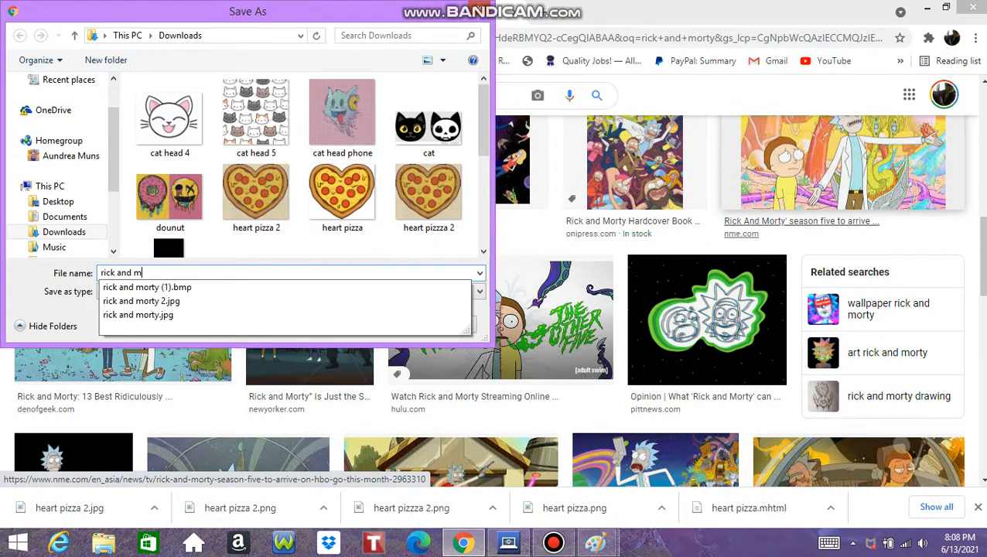
pyautogui.write('r')
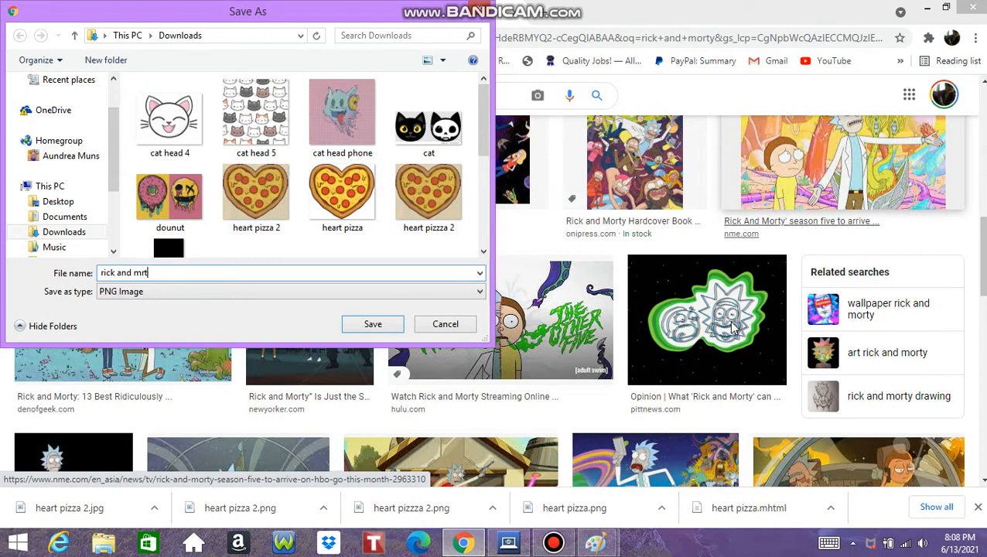
pyautogui.press('BackSpace')
pyautogui.press('BackSpace')
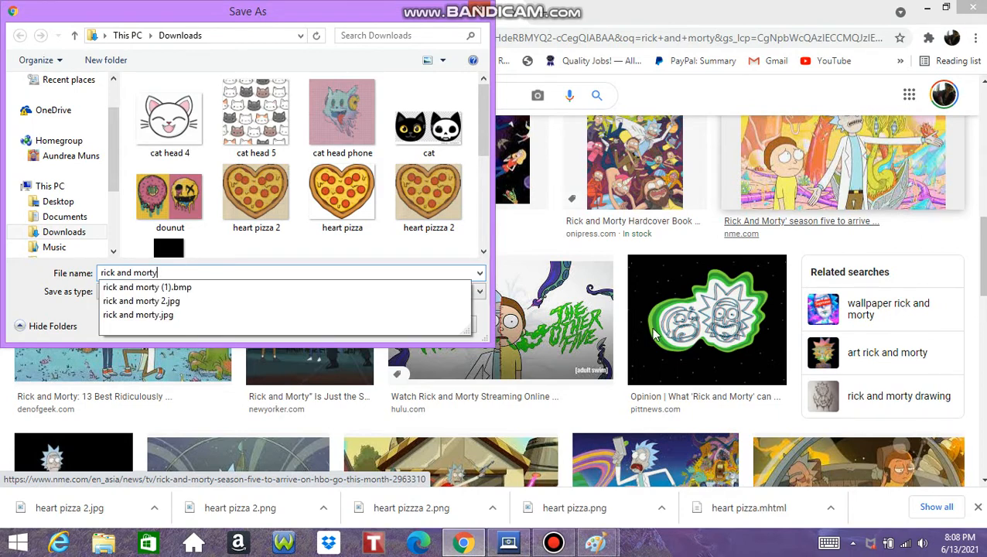
pyautogui.click(386, 272)
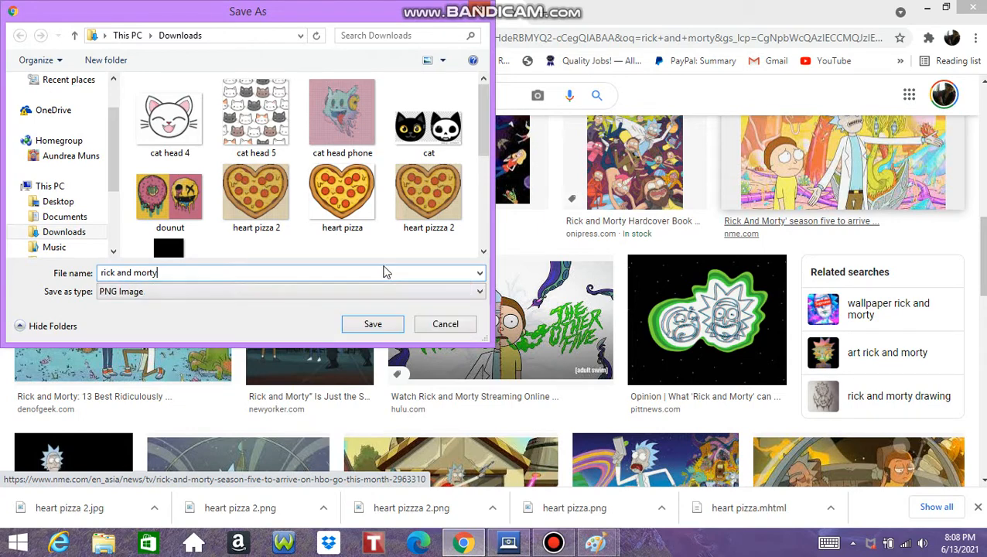
pyautogui.click(373, 324)
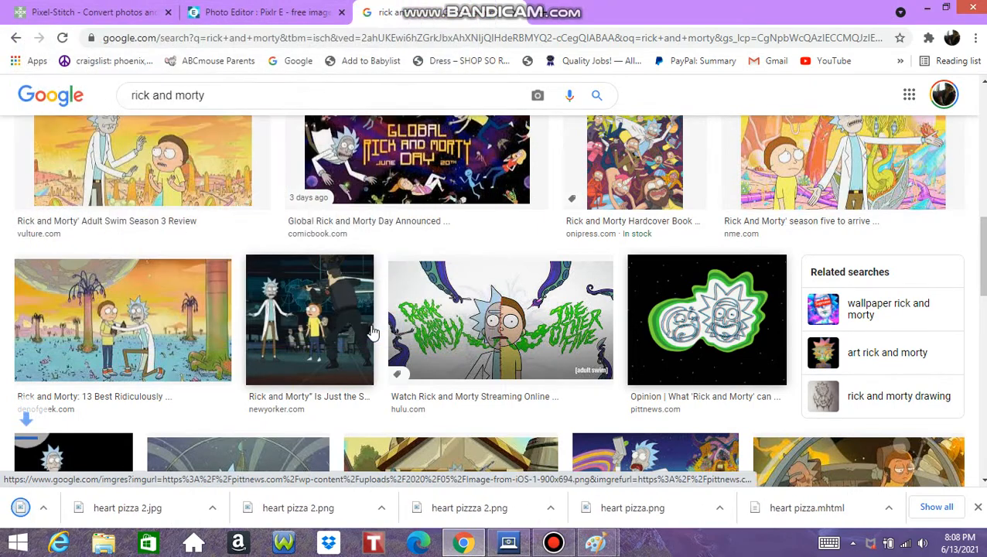
# Step: Switch to Pixel-Stitch and load the new "rick and morty" picture from Downloads in place of the heart pizza
pyautogui.click(24, 9)
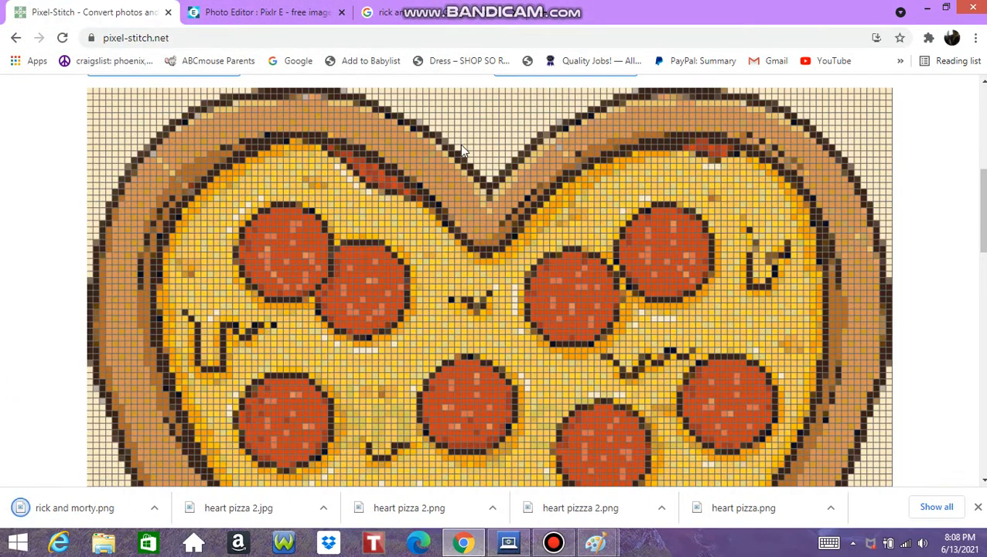
pyautogui.moveTo(982, 228); pyautogui.dragTo(982, 189)
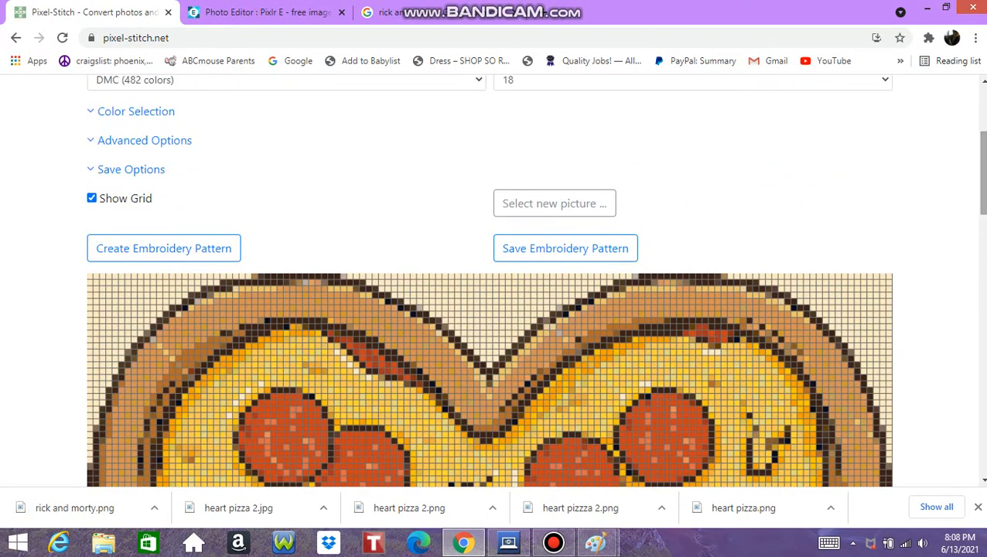
pyautogui.click(551, 214)
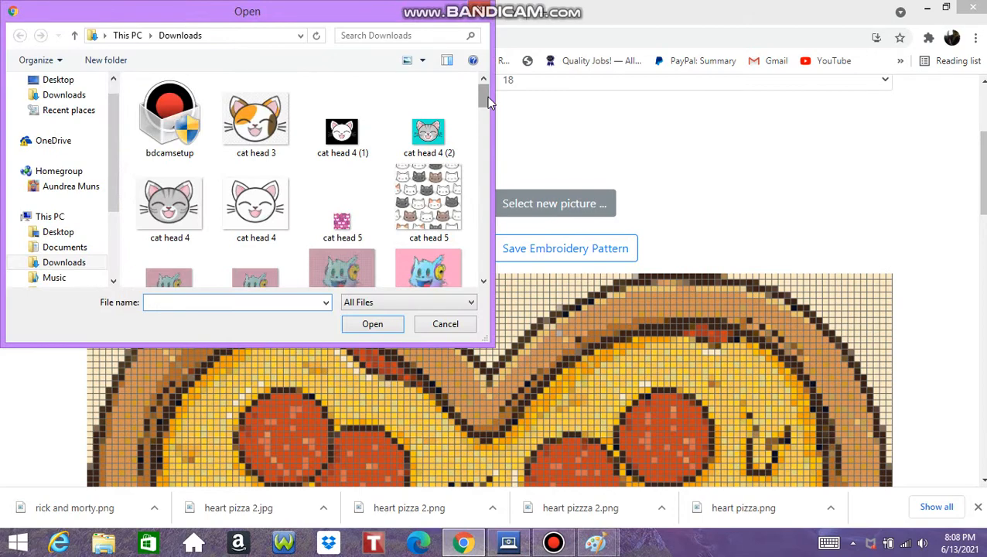
pyautogui.moveTo(489, 102); pyautogui.dragTo(501, 214)
pyautogui.click(256, 221)
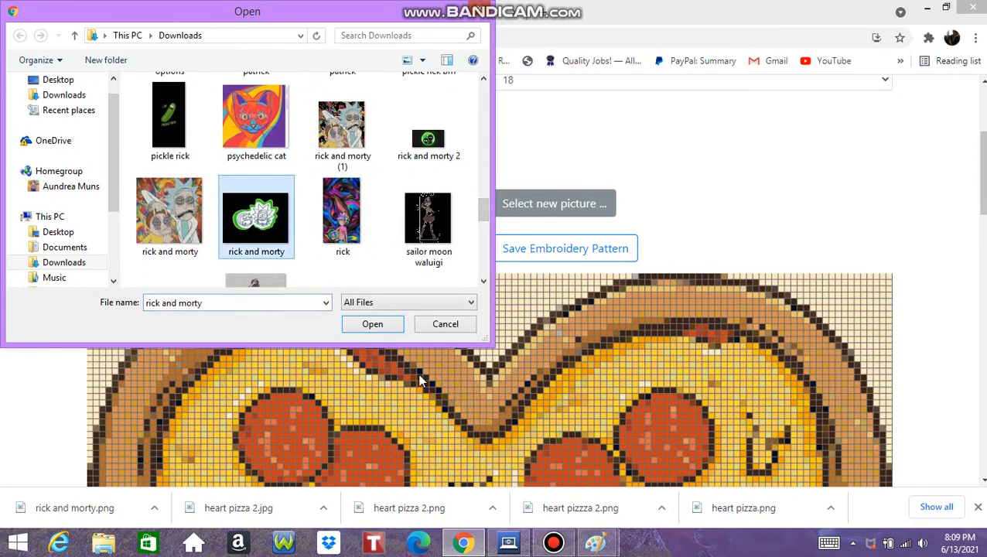
pyautogui.click(366, 324)
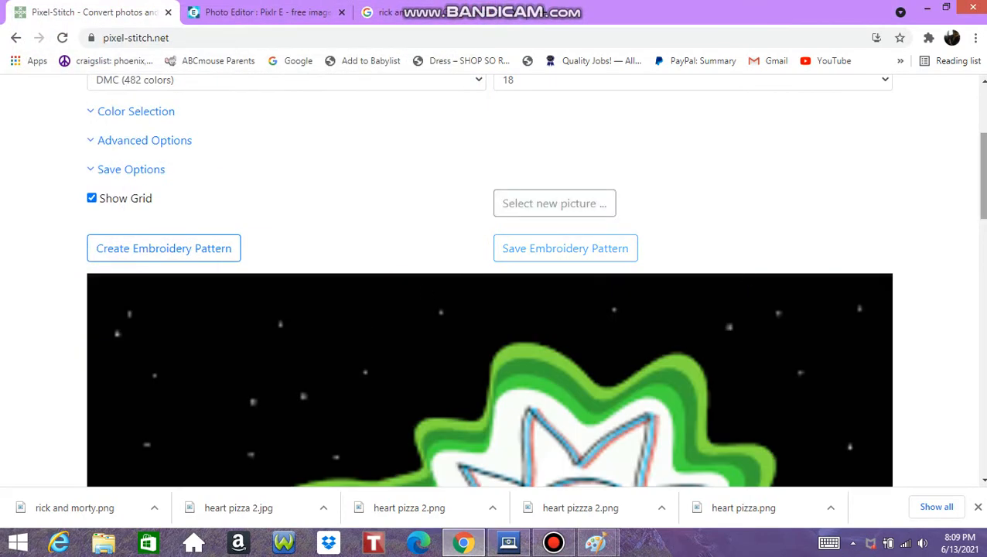
# Step: Create the embroidery pattern from the Rick and Morty picture with the existing width and color settings, and inspect it
pyautogui.moveTo(982, 174); pyautogui.dragTo(983, 147)
pyautogui.scroll(1, 982, 135)
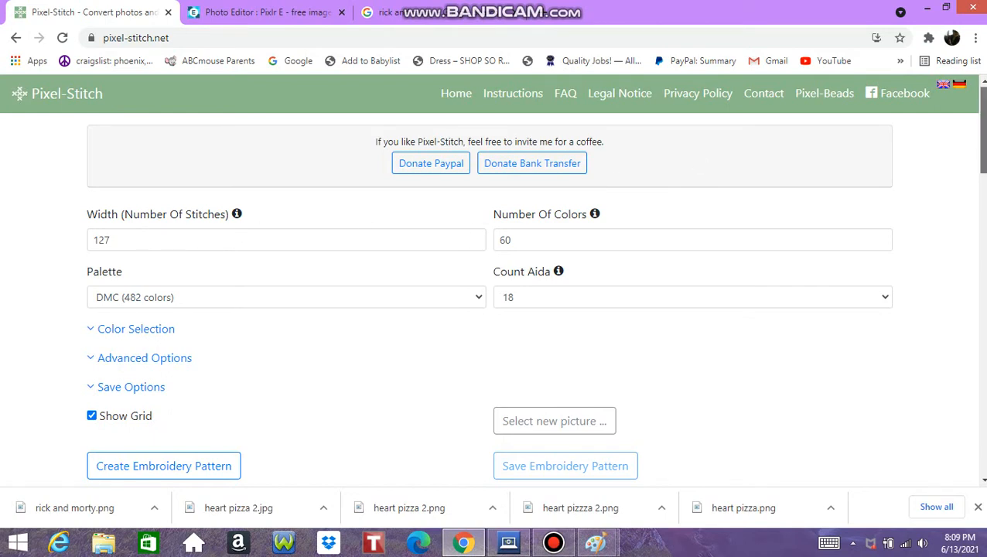
pyautogui.scroll(-1, 978, 147)
pyautogui.moveTo(983, 136); pyautogui.dragTo(983, 154)
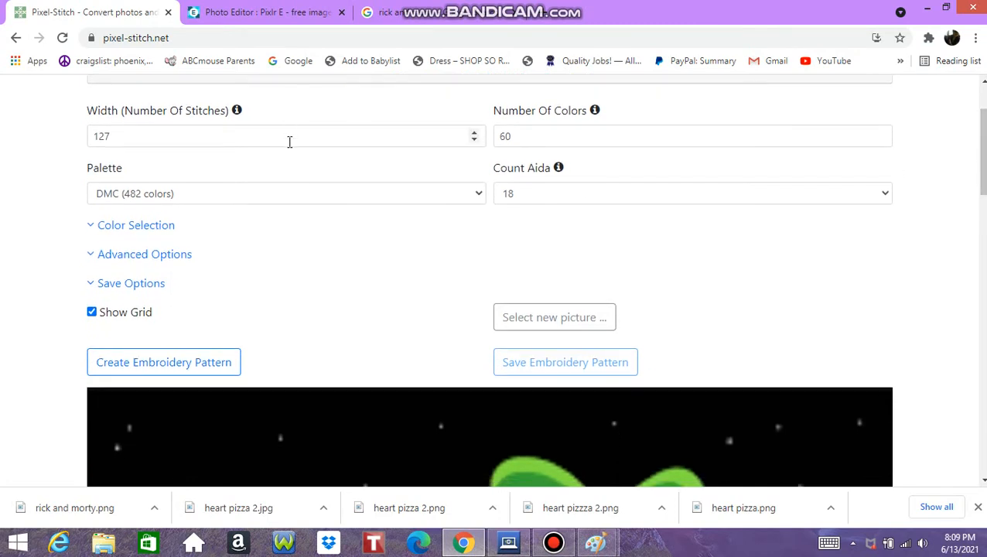
pyautogui.click(205, 377)
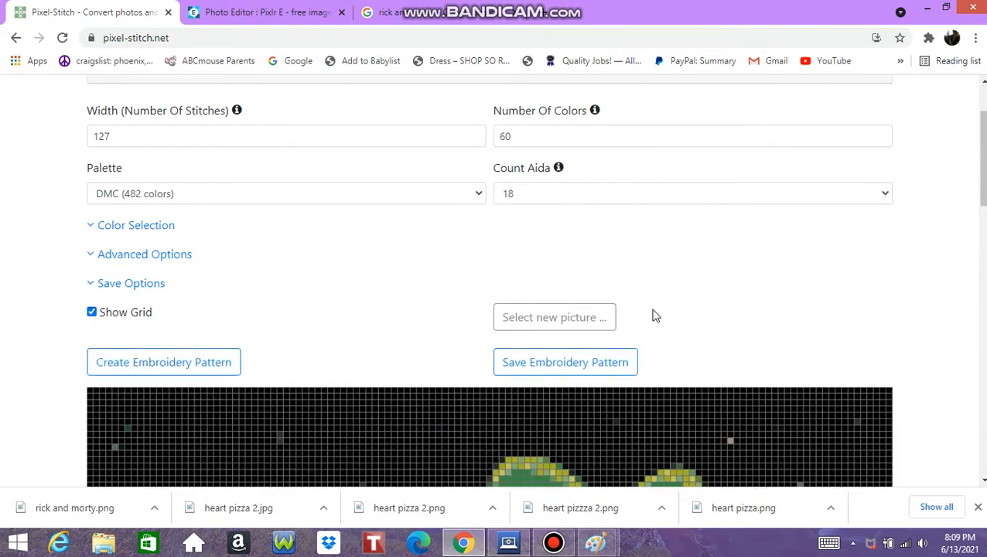
pyautogui.scroll(-5, 489, 280)
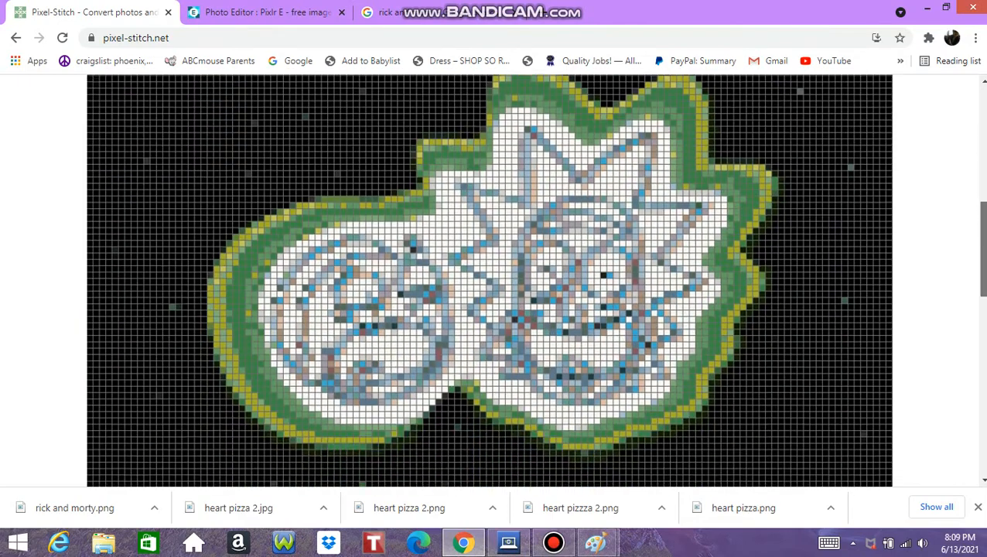
pyautogui.scroll(5, 983, 153)
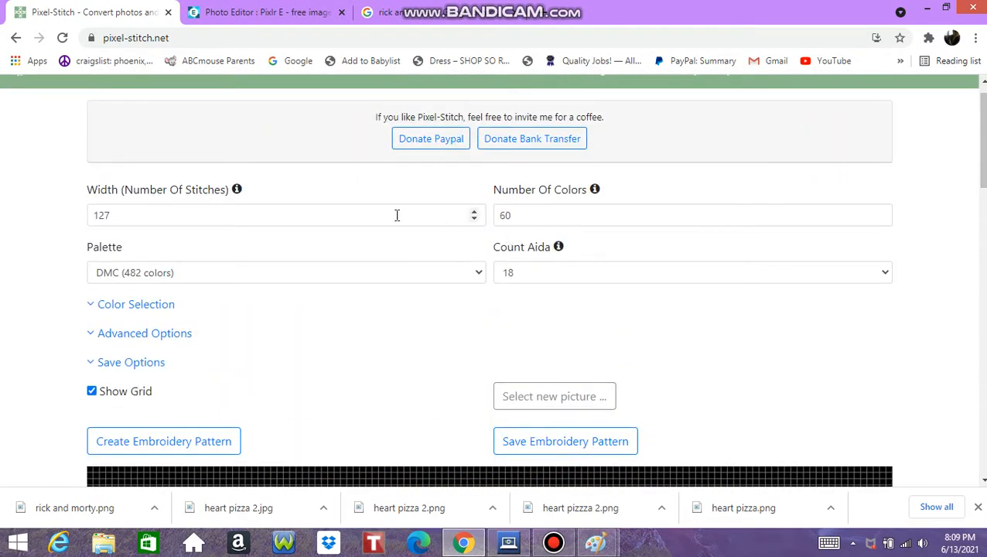
# Step: Set the width to 150 stitches and recreate the embroidery pattern
pyautogui.click(397, 215)
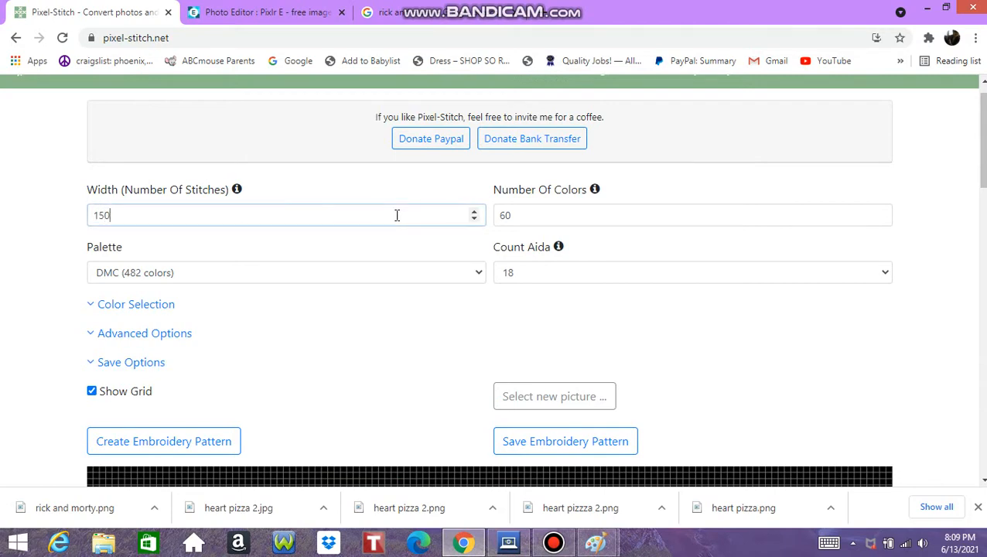
pyautogui.click(210, 441)
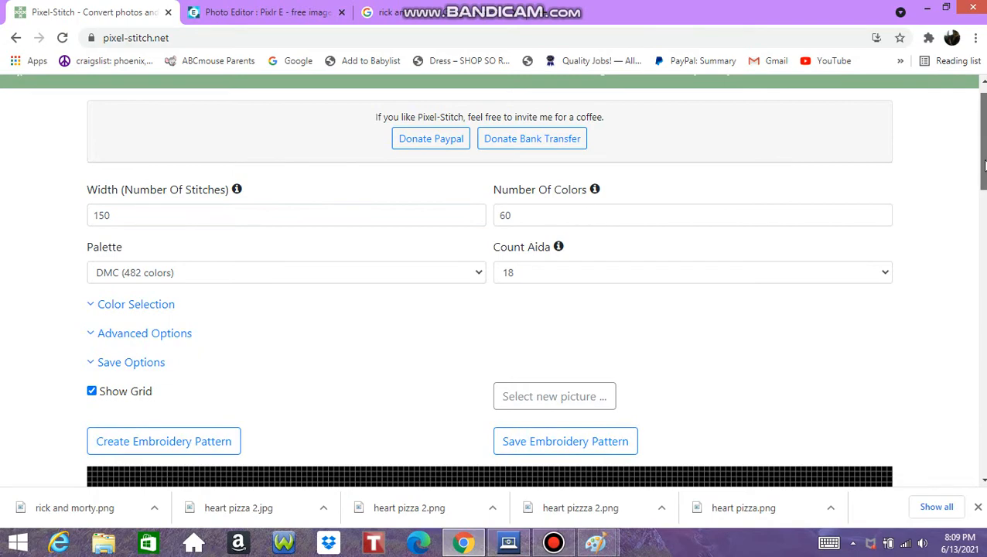
pyautogui.moveTo(979, 143); pyautogui.dragTo(950, 150)
# Step: Set the width to 200 stitches, recreate the embroidery pattern and check the result
pyautogui.click(379, 159)
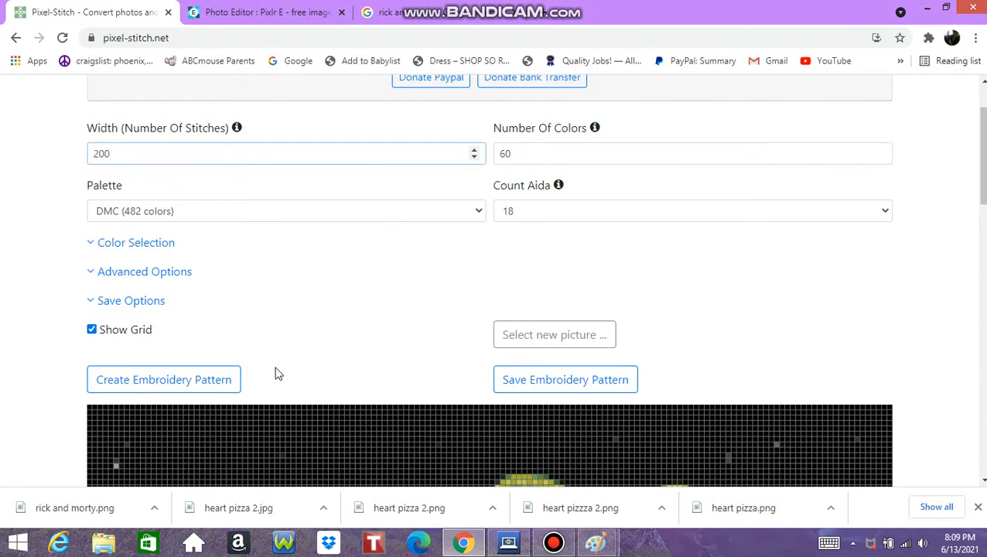
pyautogui.click(207, 384)
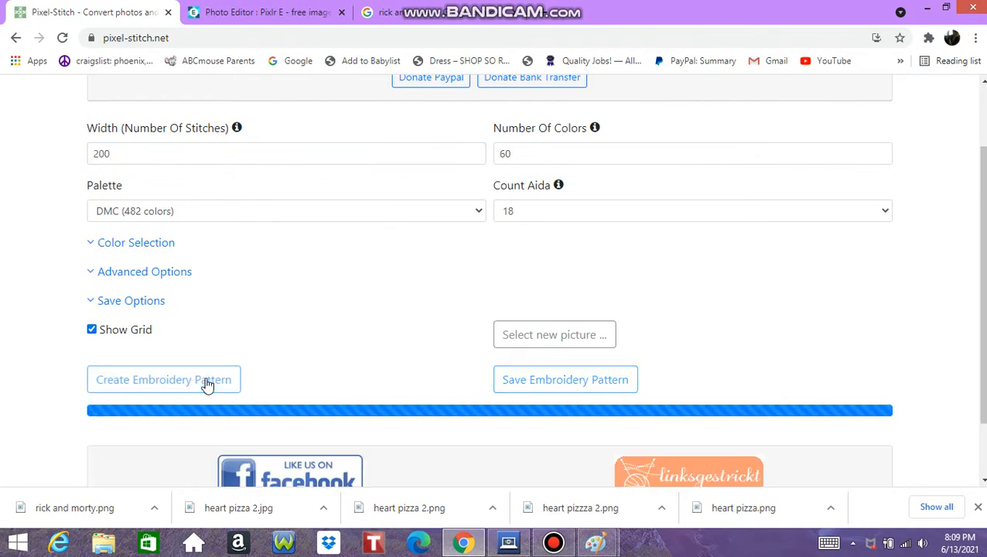
pyautogui.scroll(-6, 489, 280)
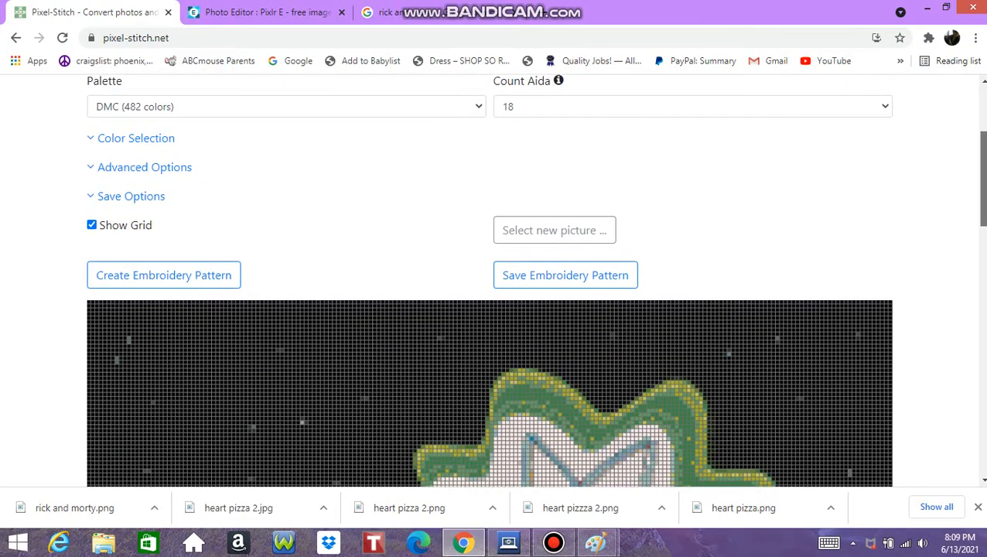
pyautogui.scroll(5, 488, 280)
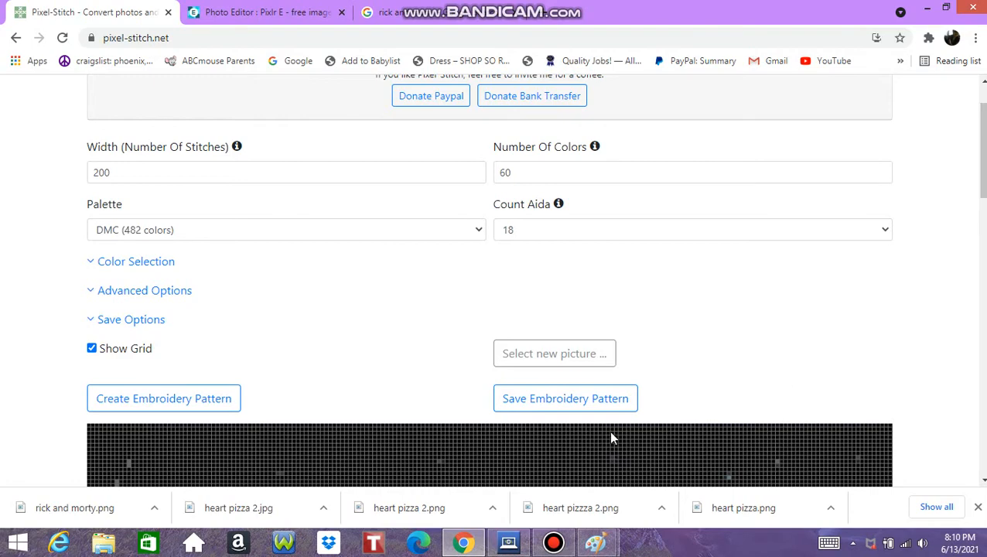
# Step: Save the 200-stitch Rick and Morty embroidery pattern as a PDF and bring the pattern image into view
pyautogui.click(611, 409)
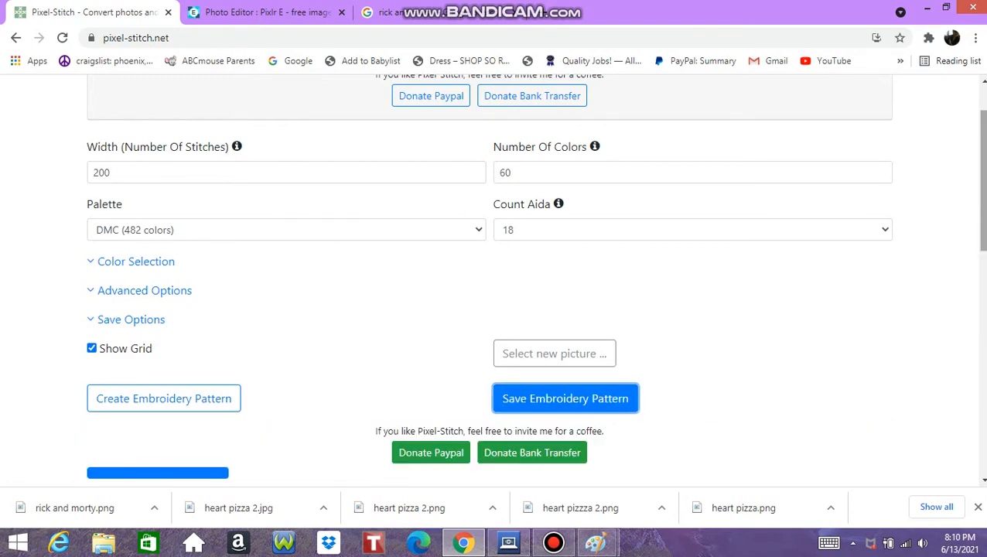
pyautogui.moveTo(981, 164); pyautogui.dragTo(981, 203)
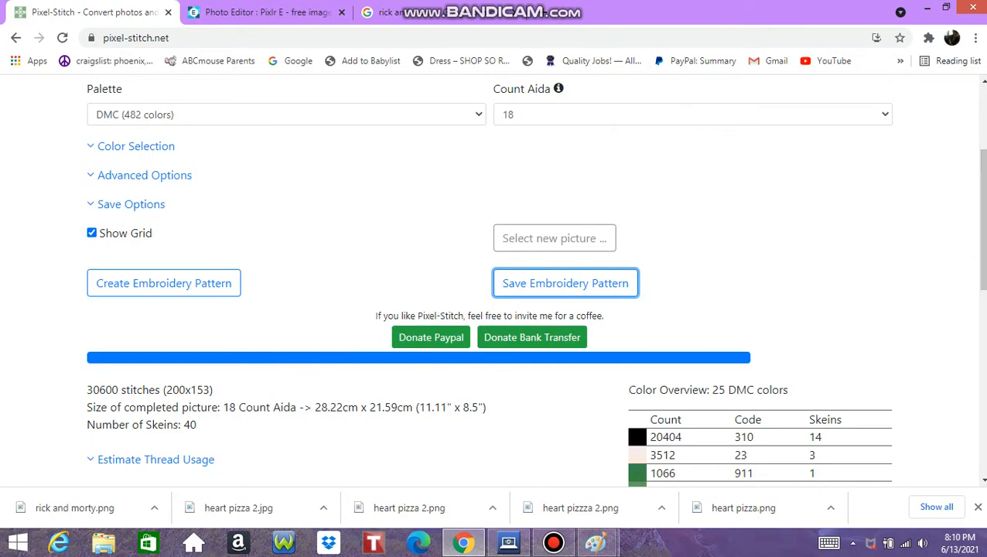
pyautogui.moveTo(982, 215); pyautogui.dragTo(982, 296)
pyautogui.moveTo(981, 255); pyautogui.dragTo(982, 271)
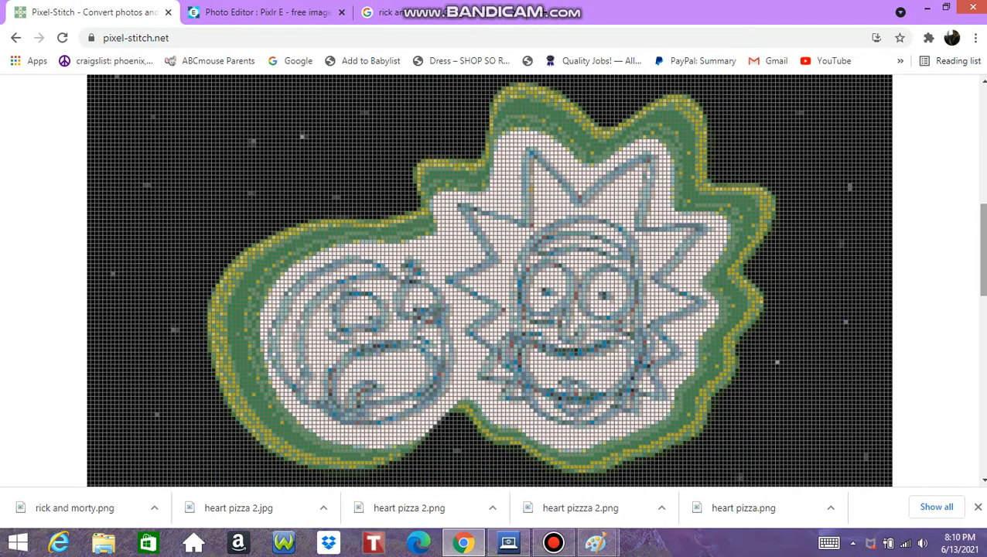
# Step: Save the generated pattern image in Downloads as a PNG named "rick and morty space"
pyautogui.rightClick(693, 331)
pyautogui.click(734, 341)
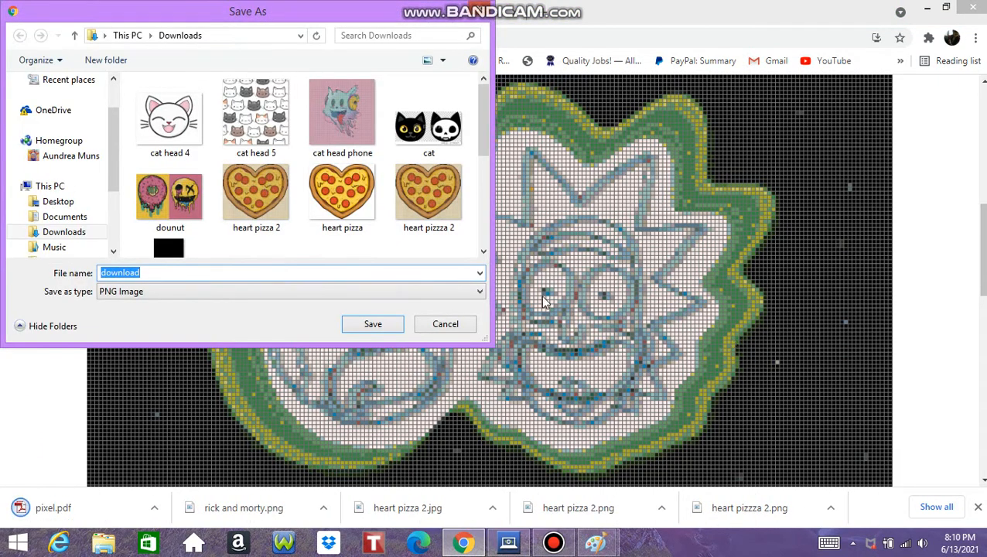
pyautogui.write('rick and')
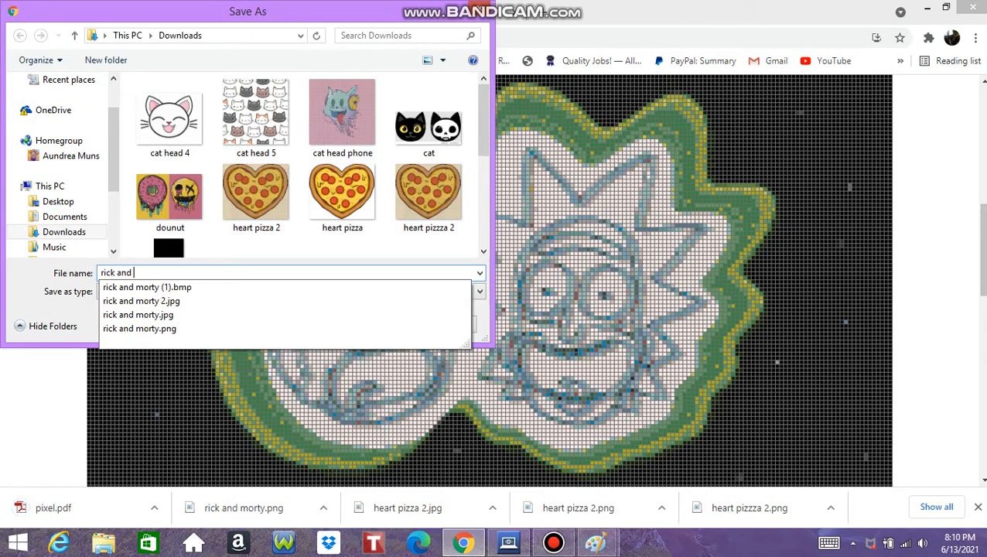
pyautogui.write(' morty spa')
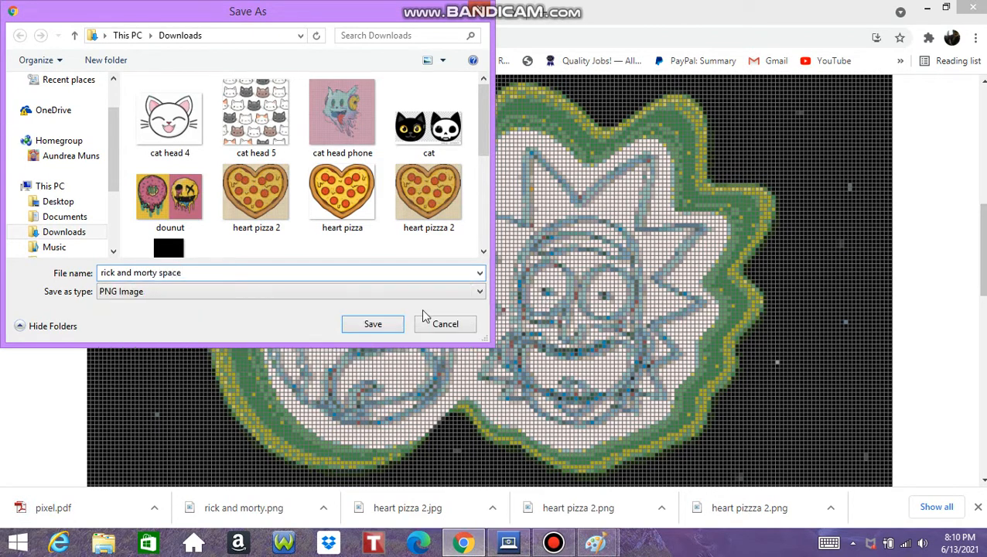
pyautogui.write('ce')
pyautogui.click(370, 325)
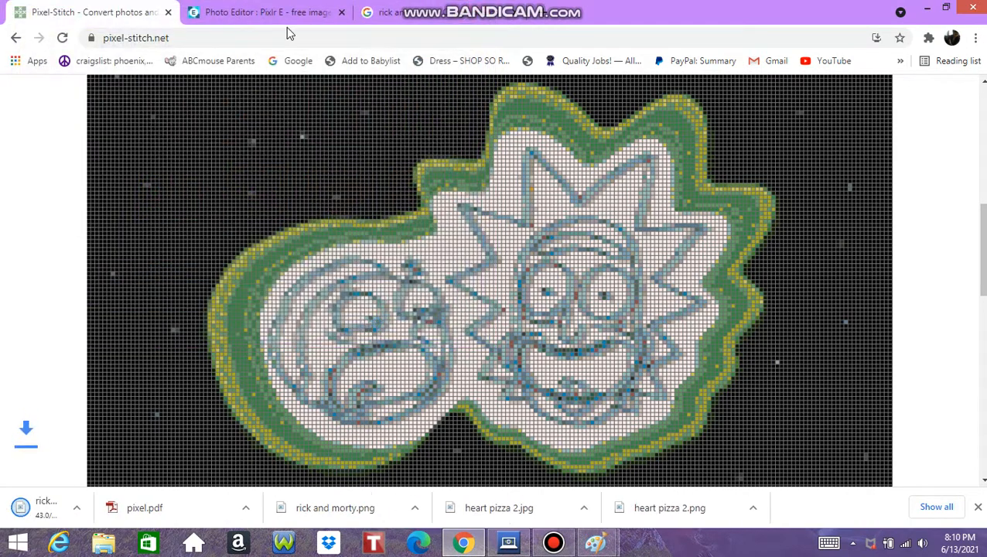
# Step: Switch to Pixlr E and open the "rick and morty space" image from the Downloads folder
pyautogui.click(257, 10)
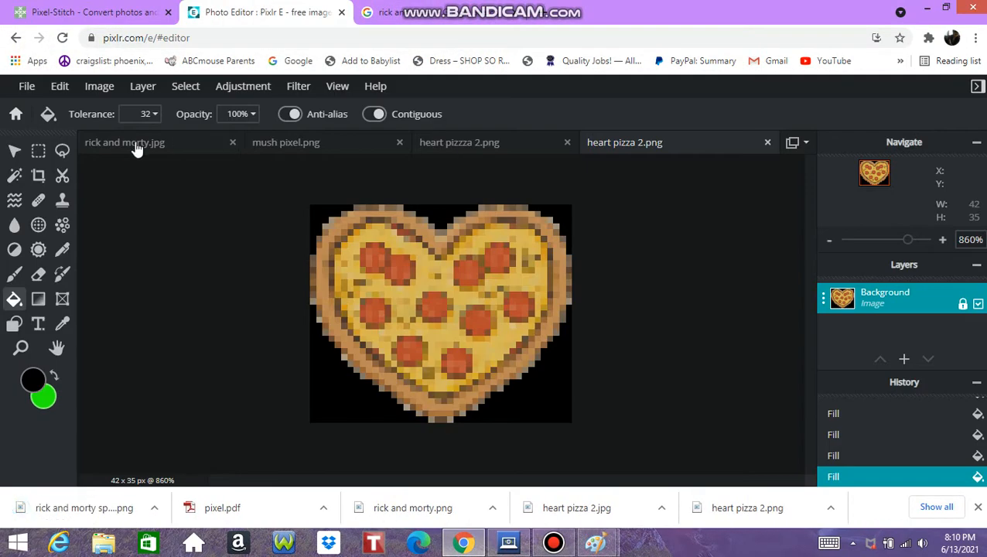
pyautogui.click(15, 37)
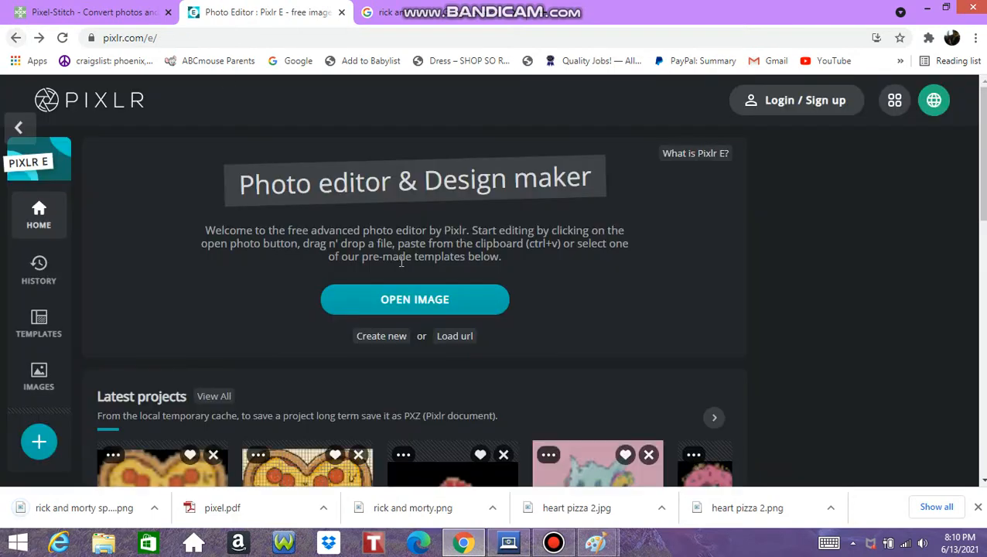
pyautogui.click(384, 301)
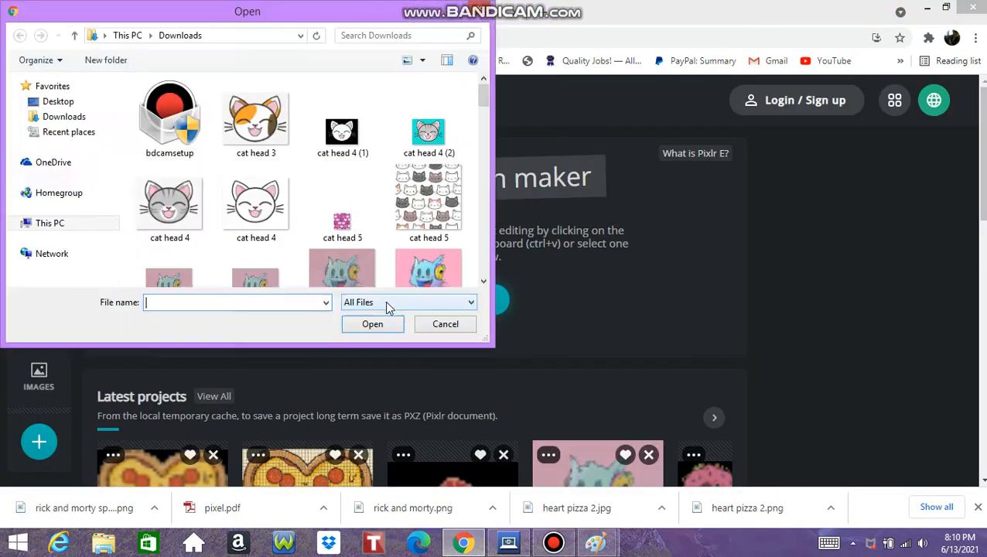
pyautogui.moveTo(484, 98); pyautogui.dragTo(499, 213)
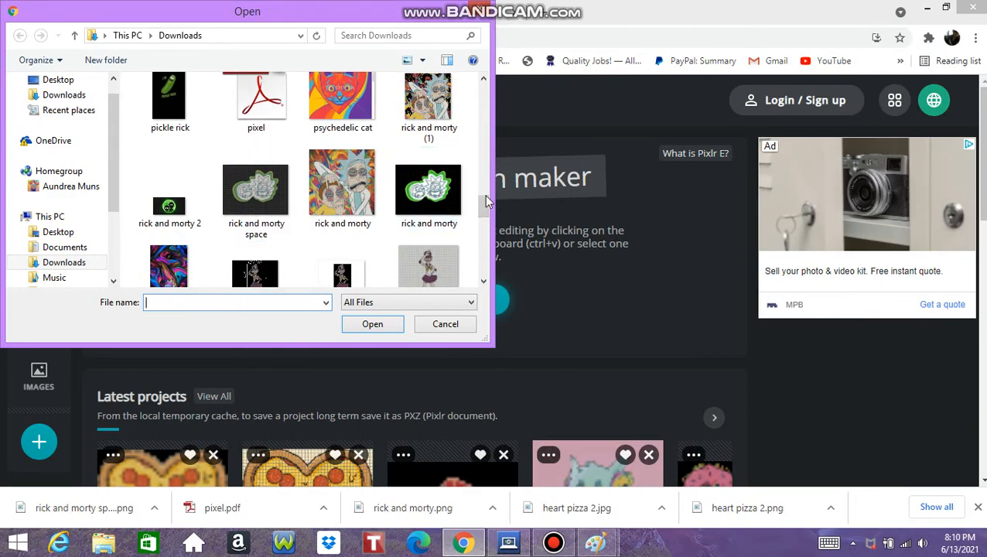
pyautogui.click(254, 184)
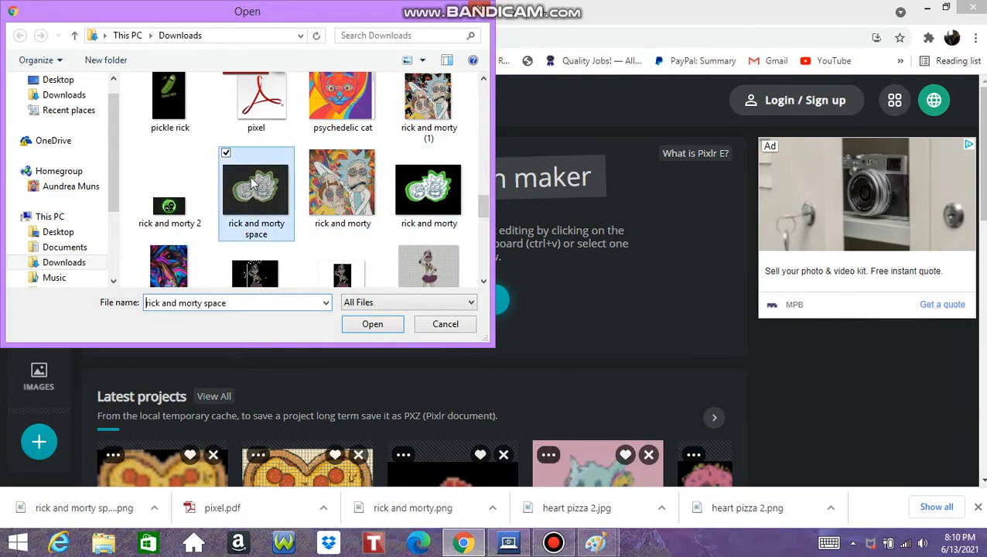
pyautogui.click(372, 325)
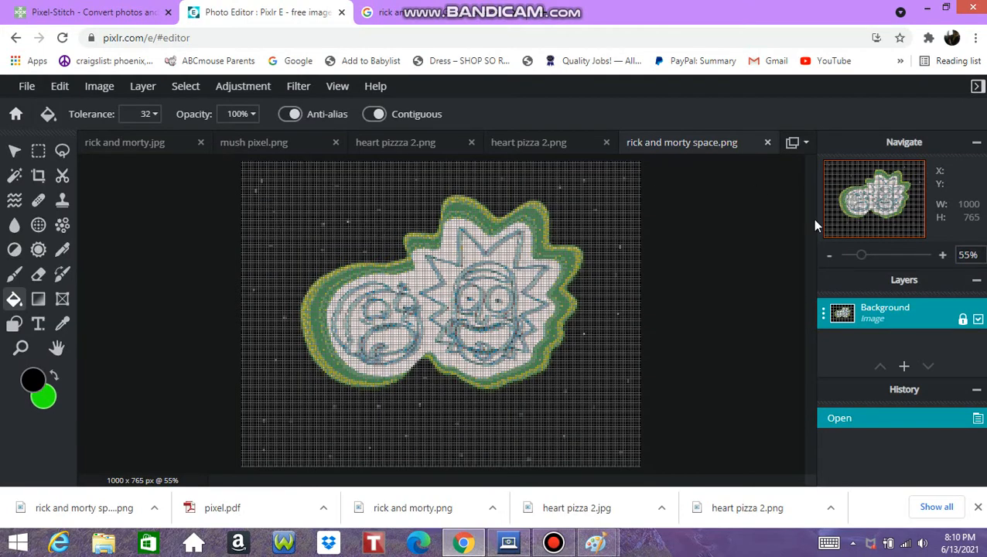
# Step: Resize the Rick and Morty image to a width of 42 px with constrained proportions and check the result
pyautogui.click(106, 94)
pyautogui.click(113, 105)
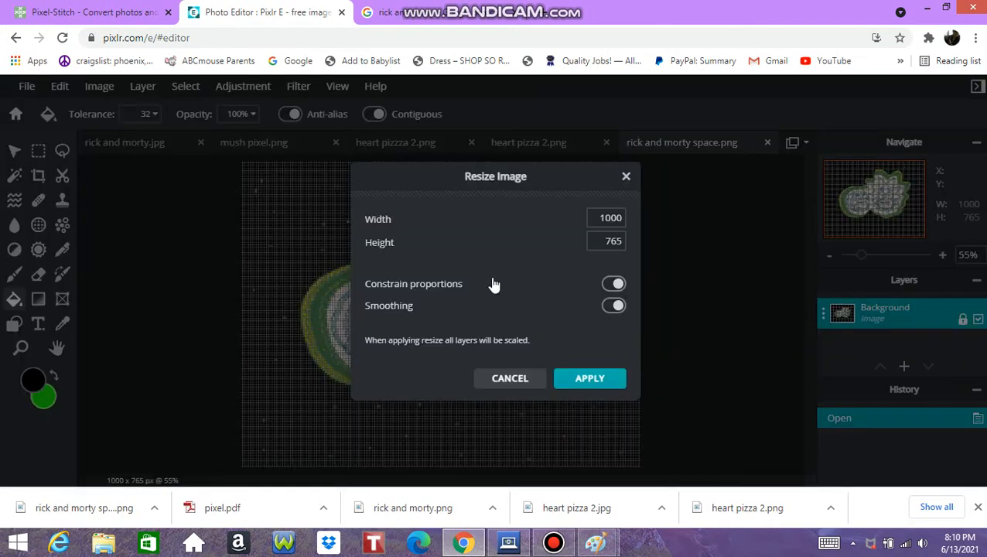
pyautogui.click(624, 216)
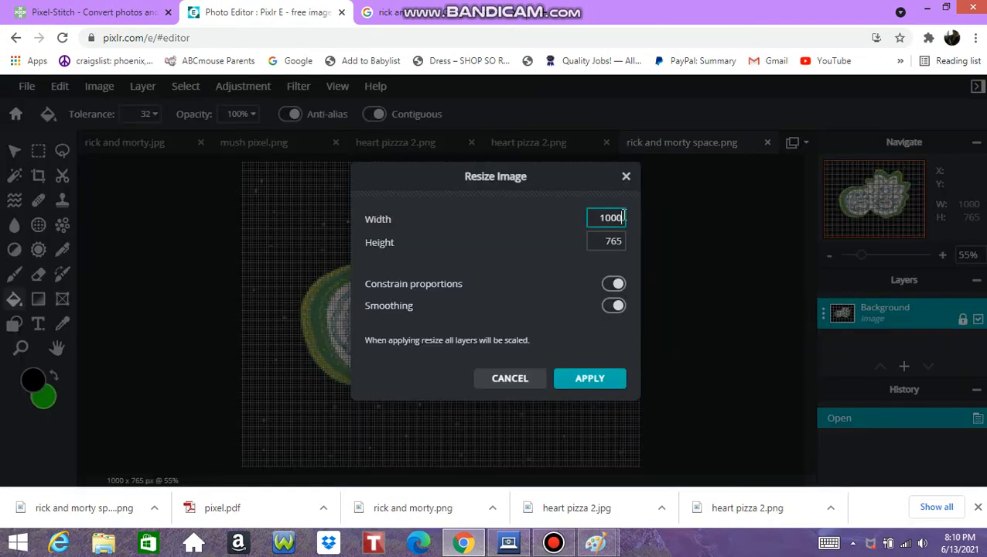
pyautogui.press('BackSpace')
pyautogui.press('BackSpace')
pyautogui.click(592, 377)
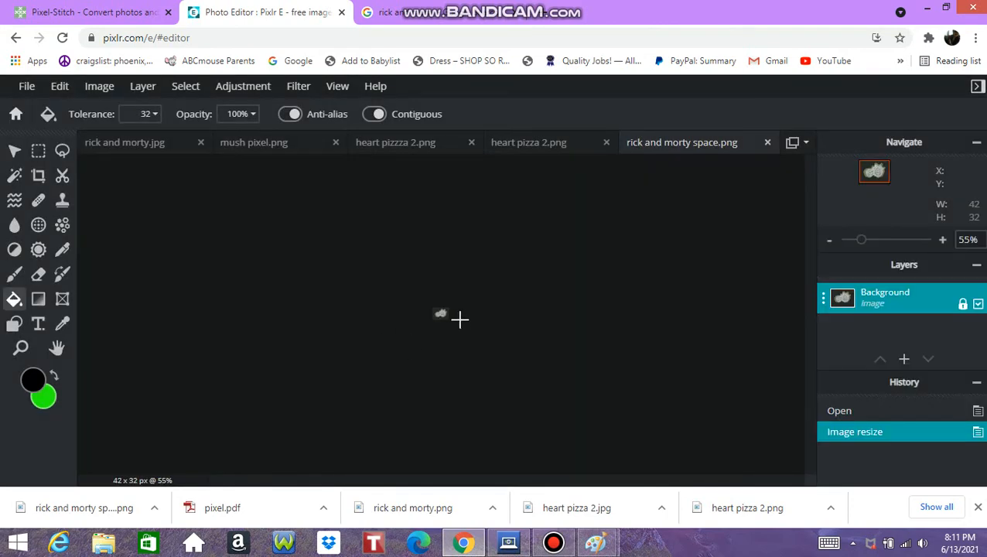
pyautogui.moveTo(861, 240); pyautogui.dragTo(901, 241)
pyautogui.moveTo(851, 258); pyautogui.dragTo(811, 273)
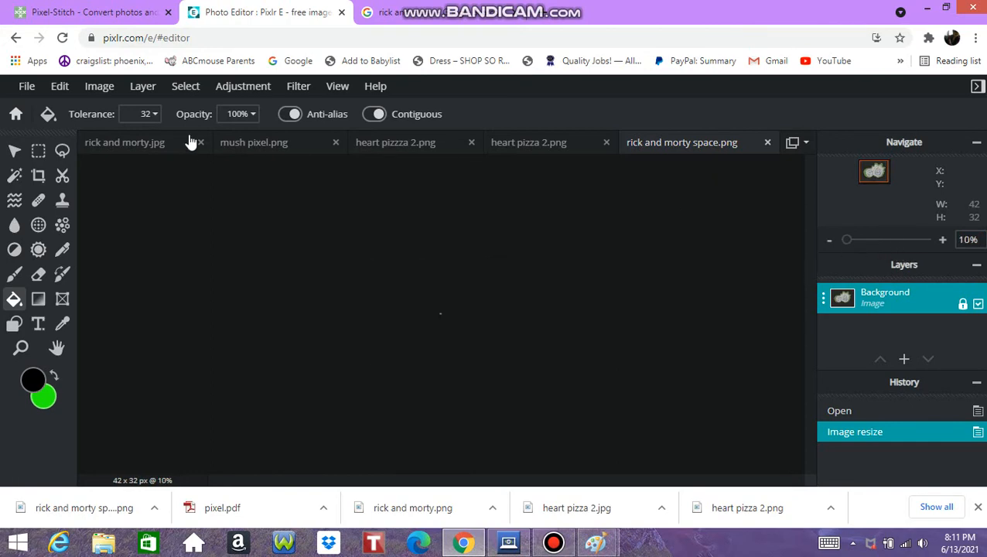
# Step: Download the resized image as the JPG "rick and morty space" at 100% quality
pyautogui.click(29, 86)
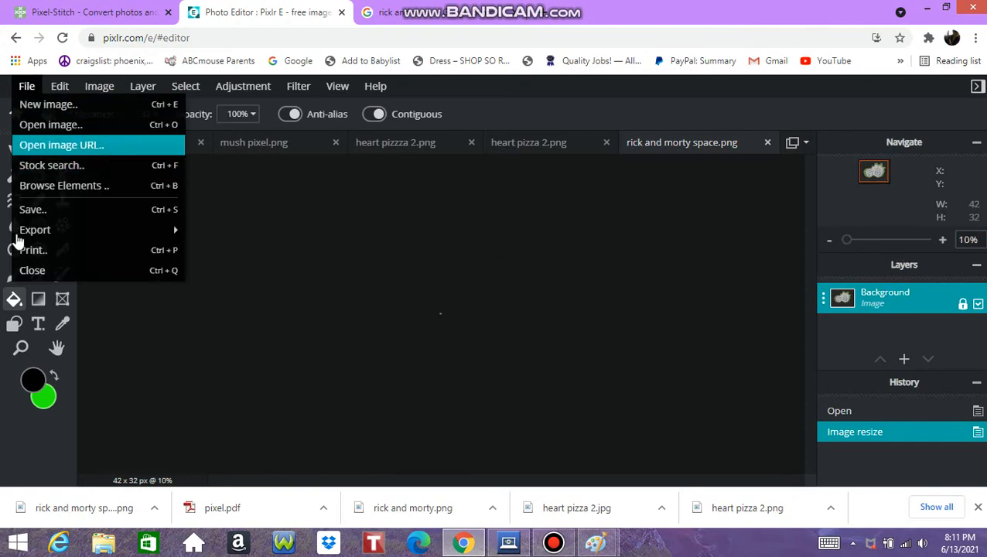
pyautogui.click(27, 216)
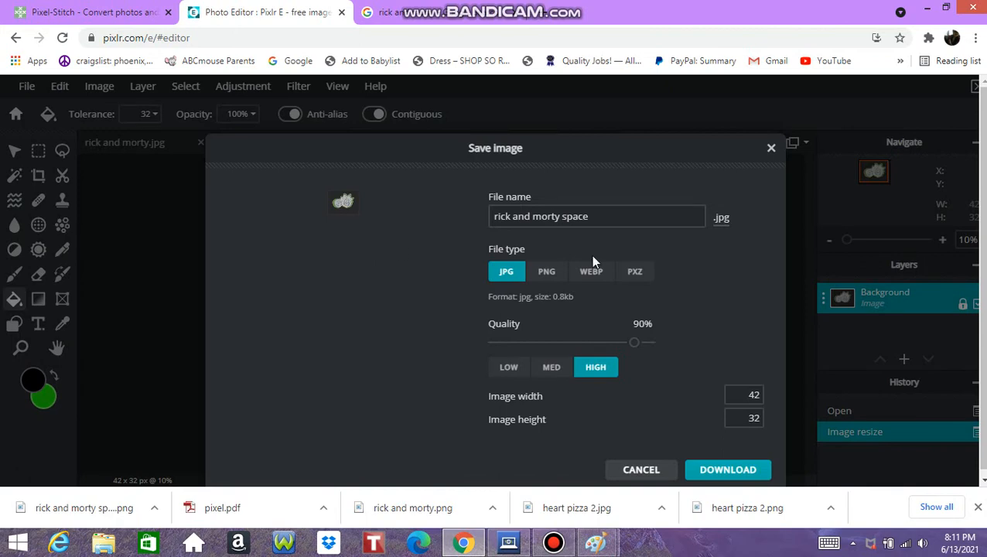
pyautogui.moveTo(636, 347); pyautogui.dragTo(654, 346)
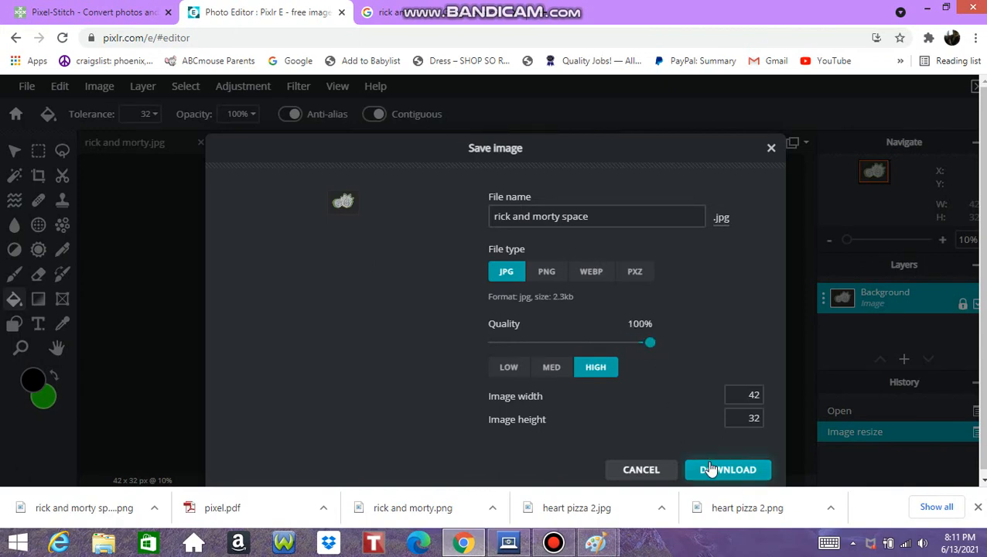
pyautogui.click(708, 468)
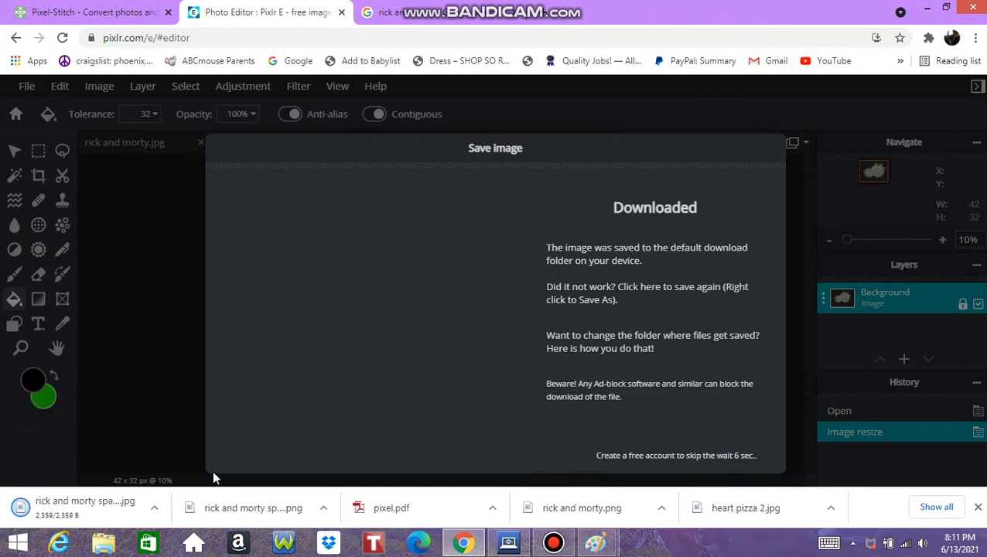
# Step: Open the downloaded JPG in Paint and choose 24-bit Bitmap as the file type for saving a copy
pyautogui.click(158, 510)
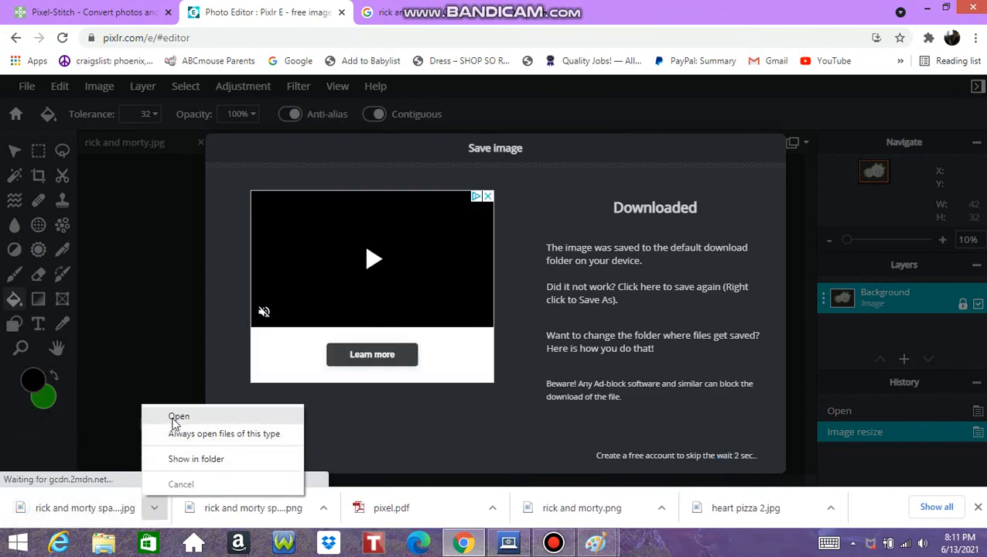
pyautogui.click(178, 416)
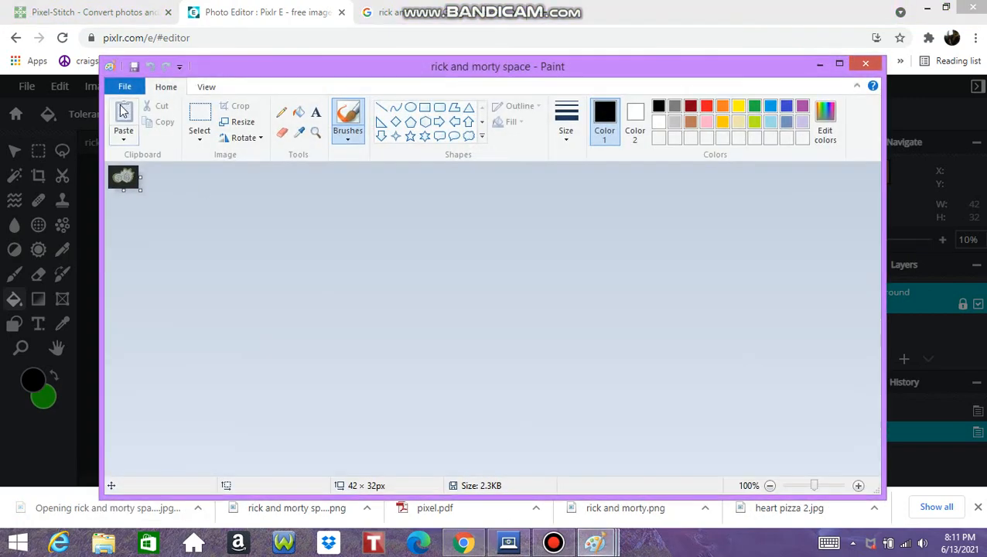
pyautogui.click(126, 87)
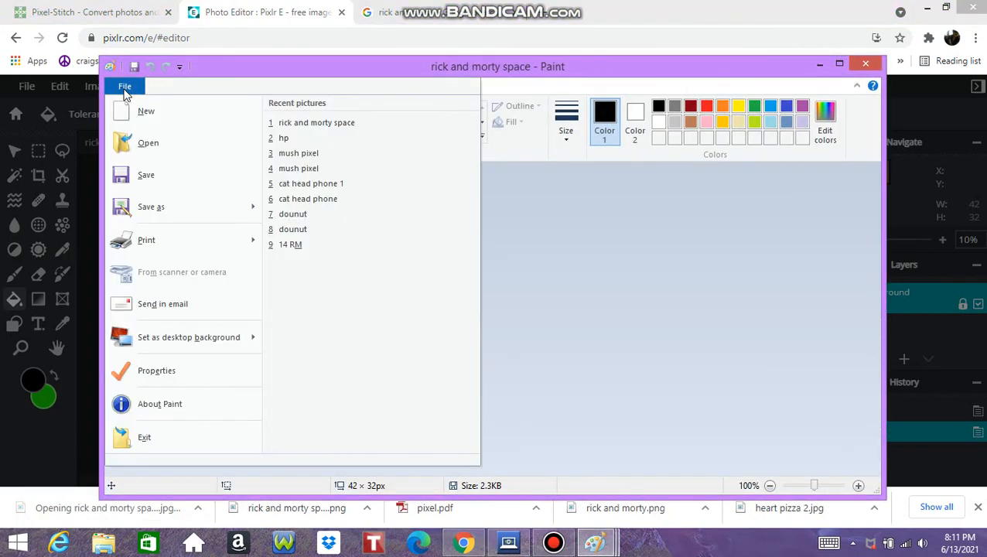
pyautogui.click(169, 215)
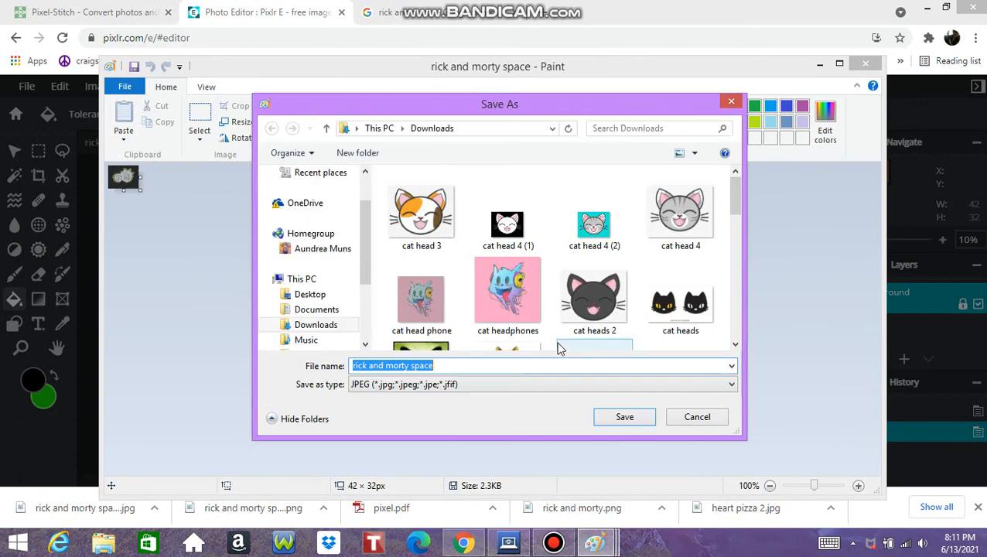
pyautogui.click(533, 386)
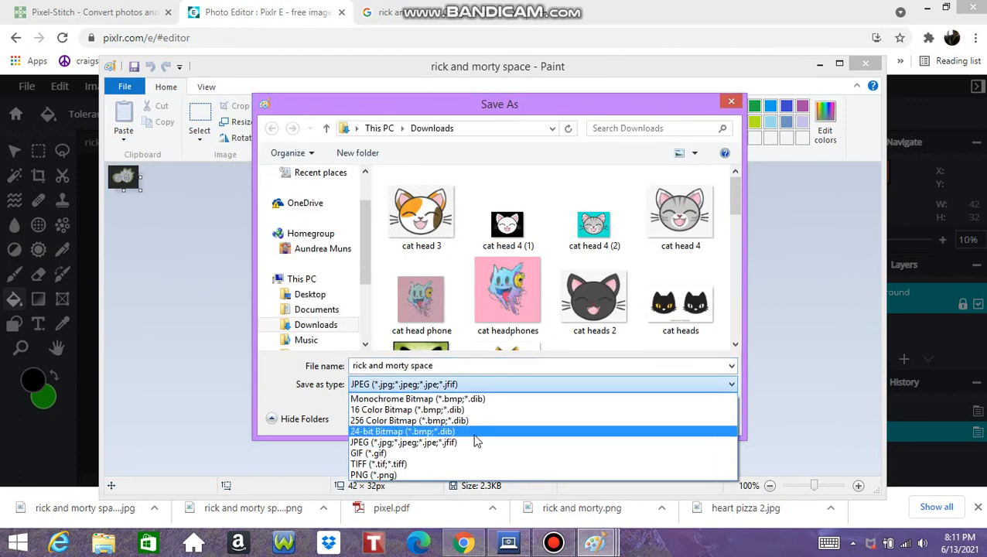
pyautogui.click(478, 431)
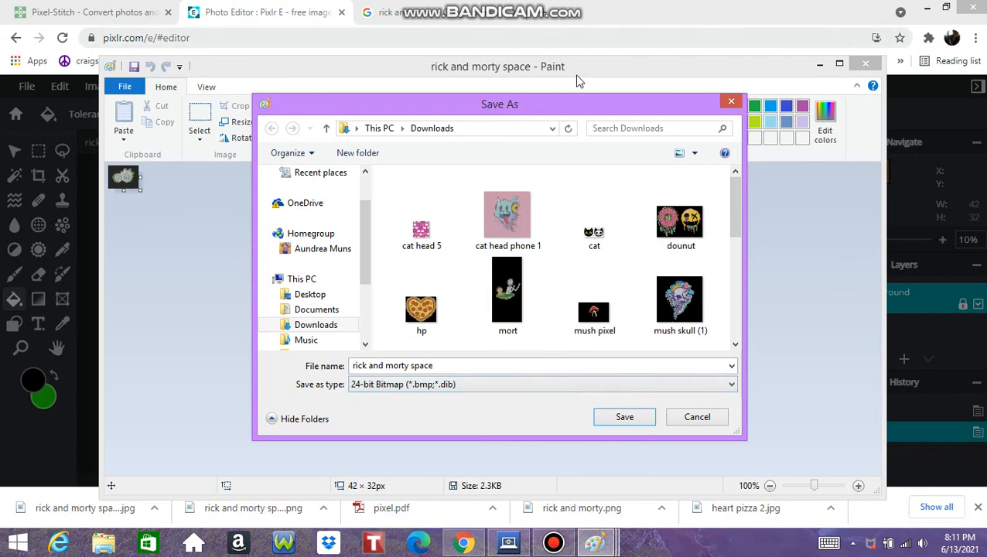
pyautogui.click(553, 543)
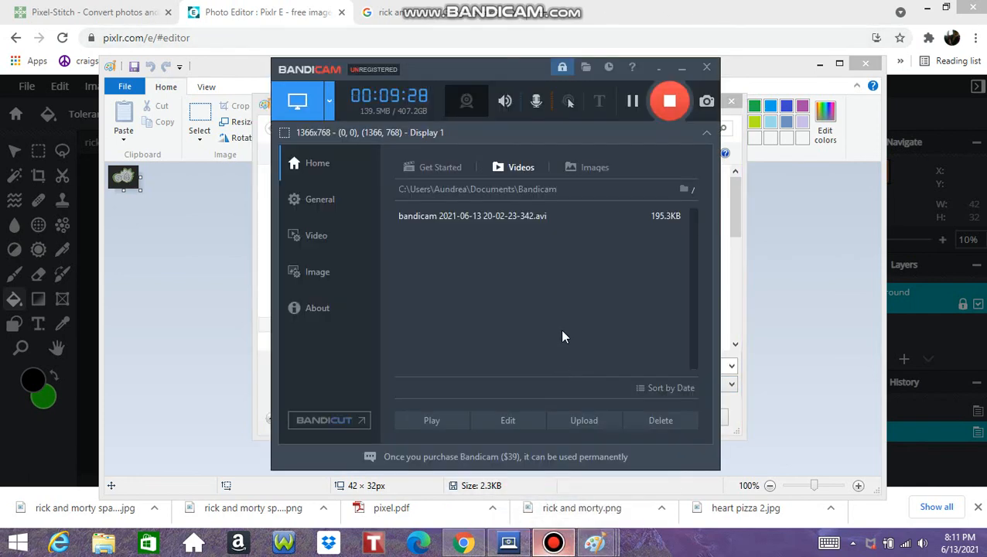